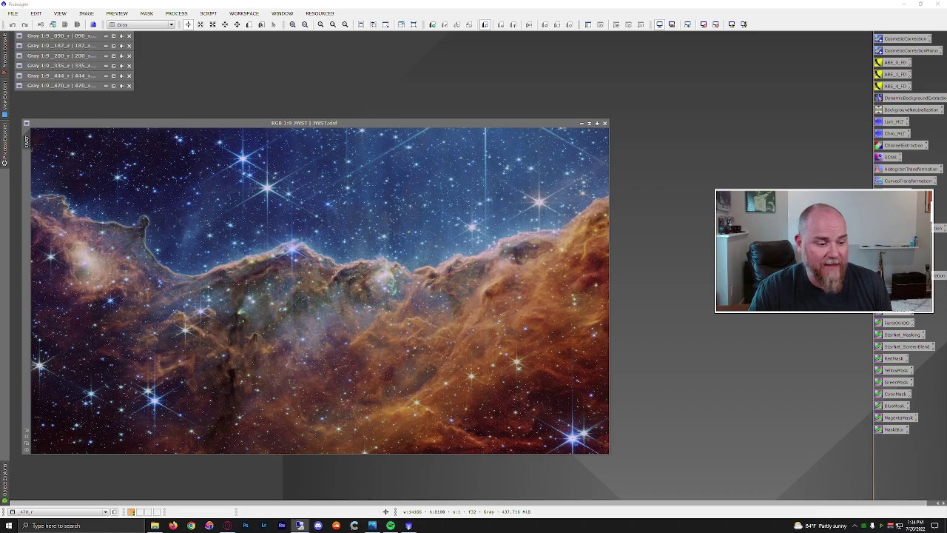
# Step: Bring up the browser showing the JWST Carina Nebula release image and its NIRCam filter list
pyautogui.click(227, 526)
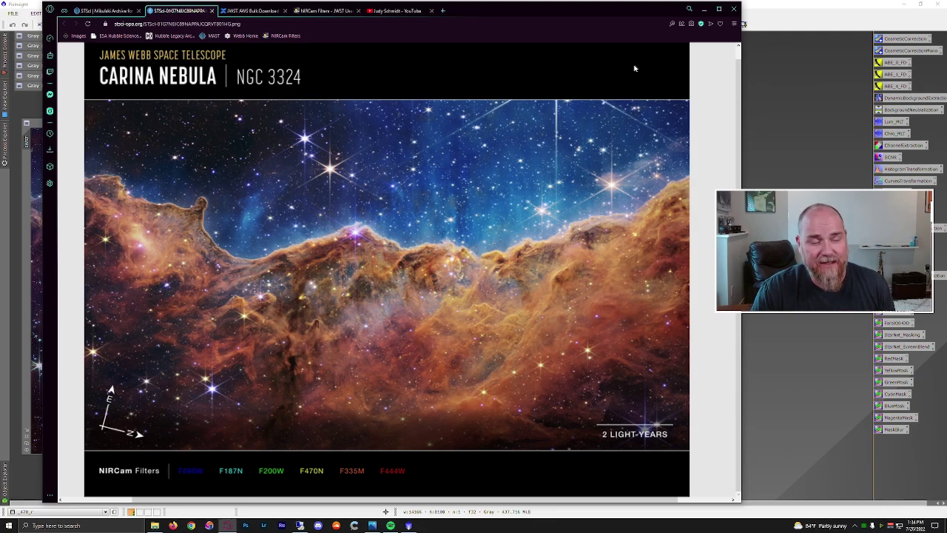
# Step: Switch to the astronomy image processor's YouTube channel of Hubble processing uploads
pyautogui.click(392, 11)
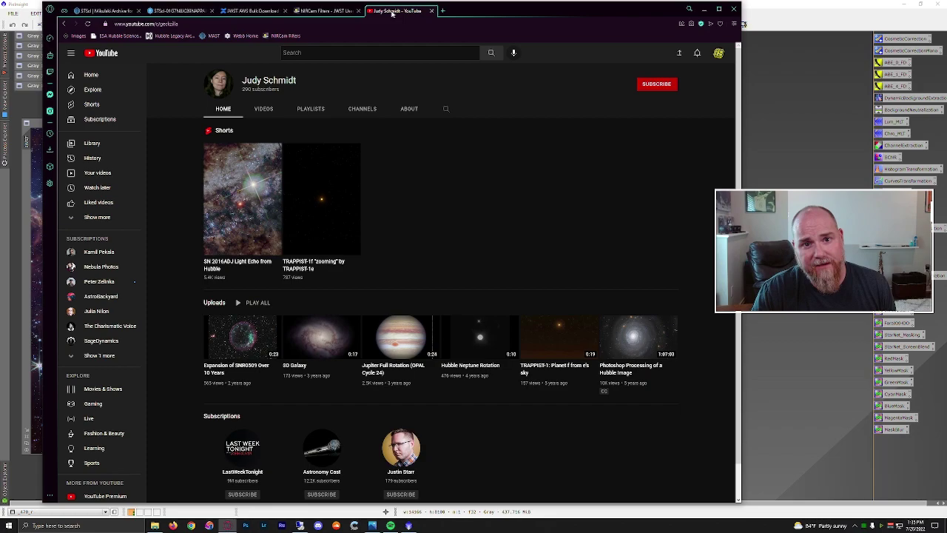
# Step: Briefly hide the browser, then bring it back on the MAST Portal home page tab
pyautogui.click(704, 8)
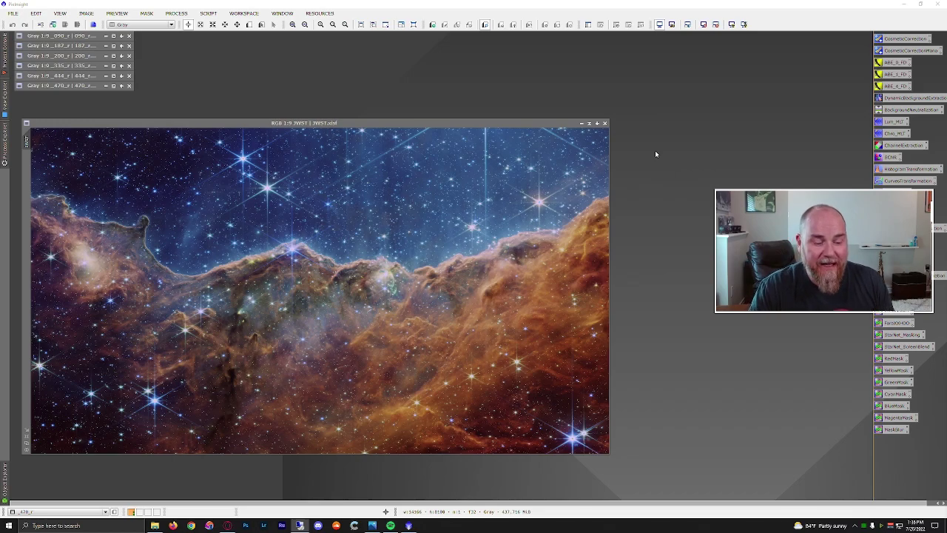
pyautogui.click(227, 526)
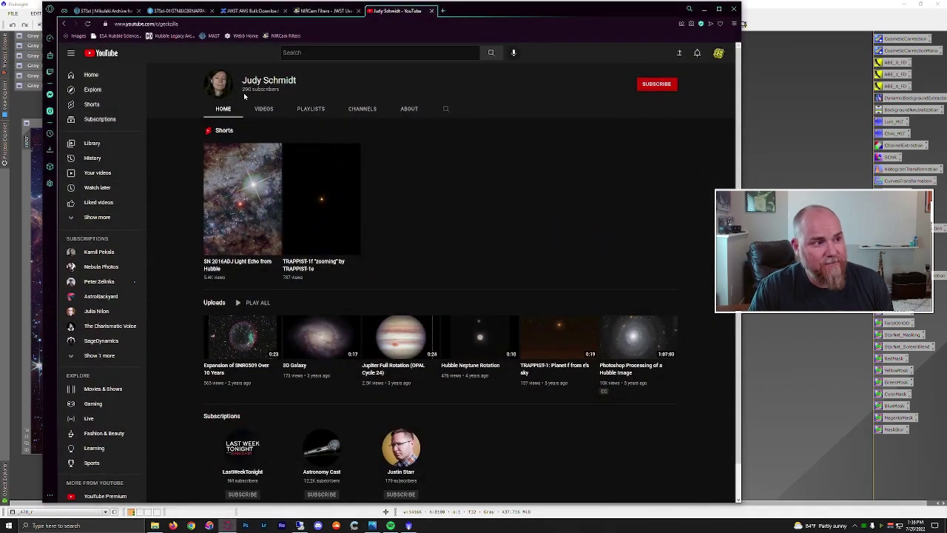
pyautogui.hotkey('ctrl', '1')
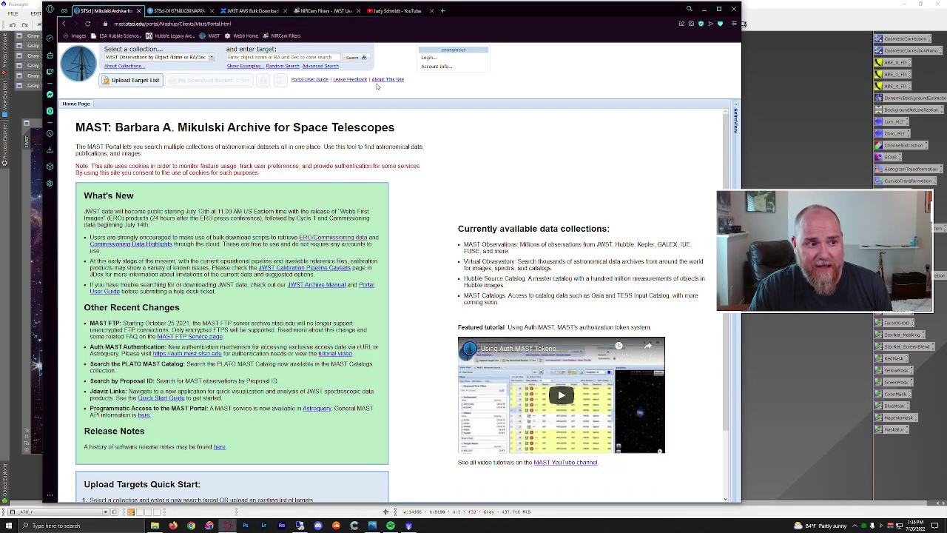
# Step: Review MAST Advanced Search filters and the JWST AWS bulk download scripts, then minimize the browser
pyautogui.click(329, 67)
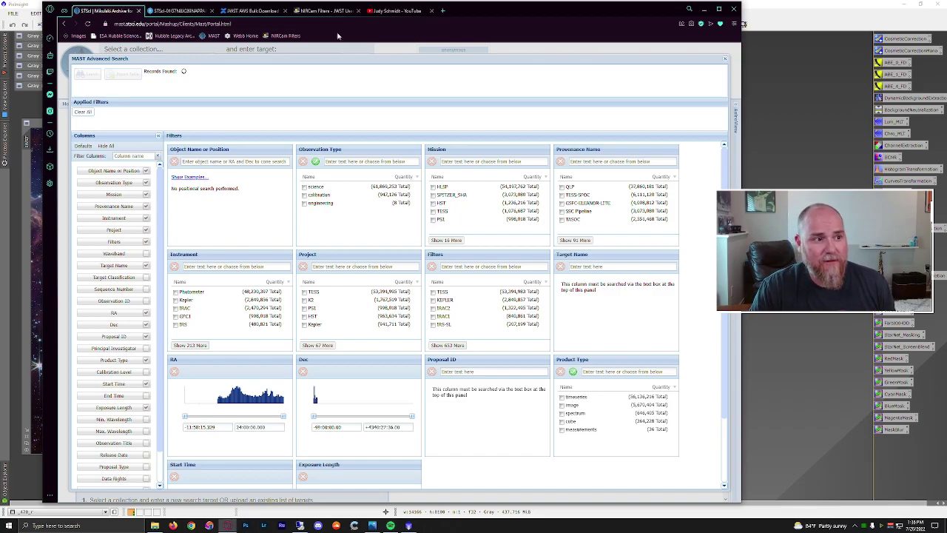
pyautogui.click(244, 12)
pyautogui.scroll(-10, 409, 256)
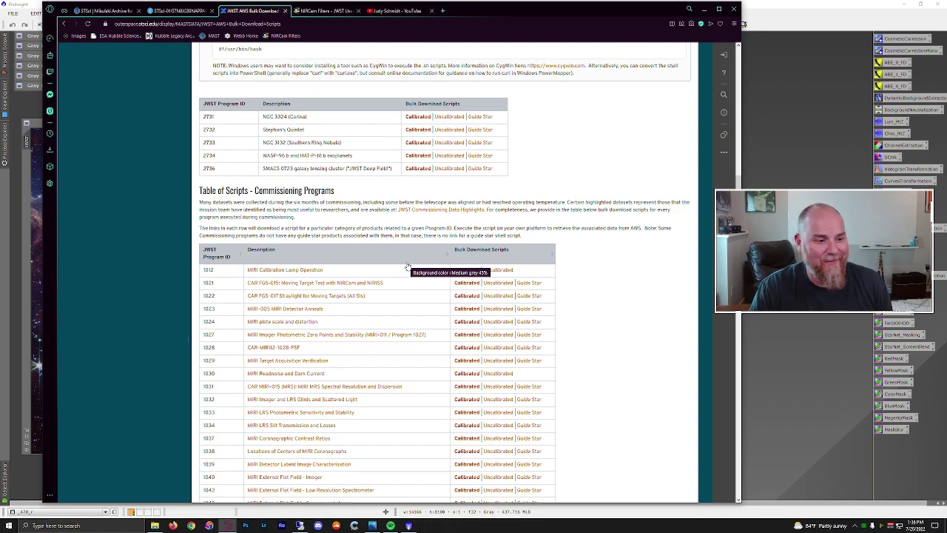
pyautogui.click(113, 12)
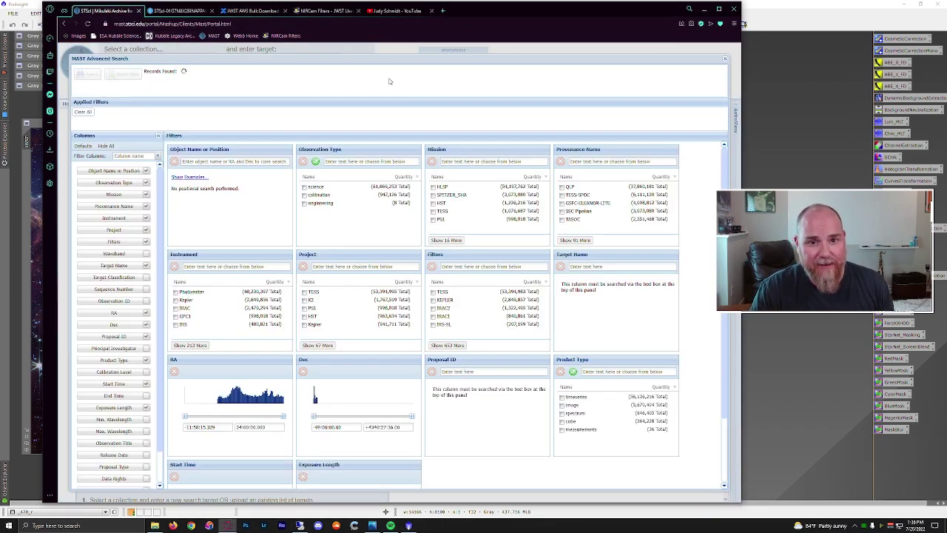
pyautogui.click(702, 10)
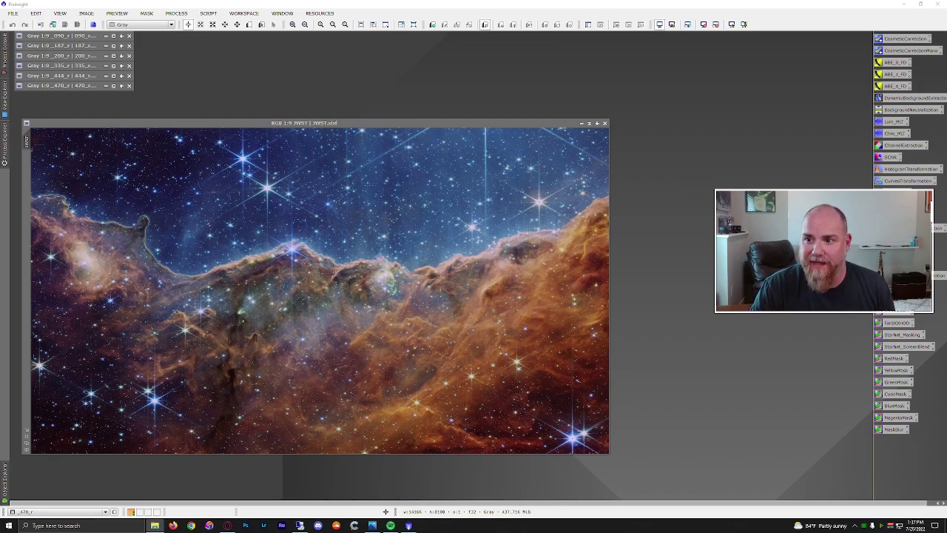
# Step: Load the F090W i2d FITS file and close its VAR_FLAT and VAR_RNOISE extension images
pyautogui.moveTo(899, 288); pyautogui.dragTo(425, 165)
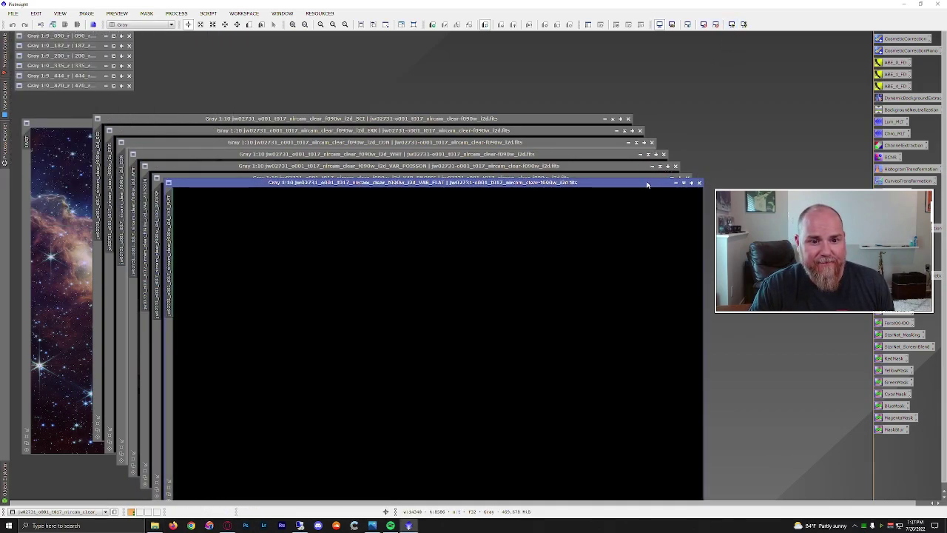
pyautogui.click(698, 182)
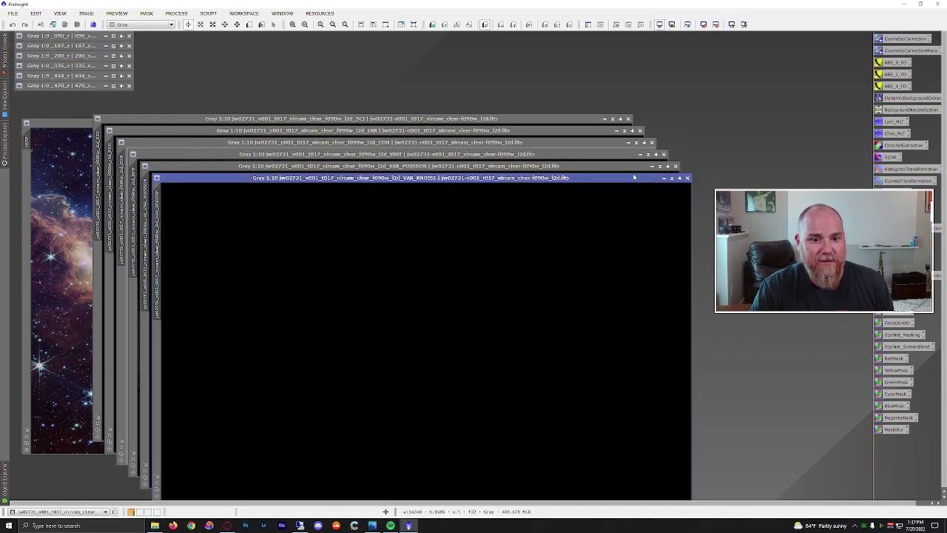
pyautogui.click(732, 25)
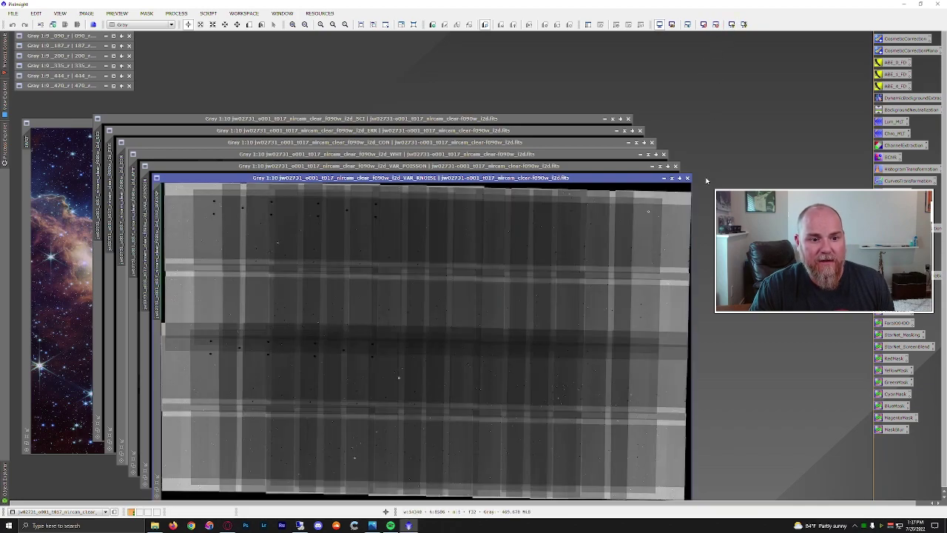
pyautogui.click(687, 178)
# Step: Close the VAR_POISSON, WHT, CON and ERR extensions and AutoStretch the SCI image
pyautogui.click(676, 166)
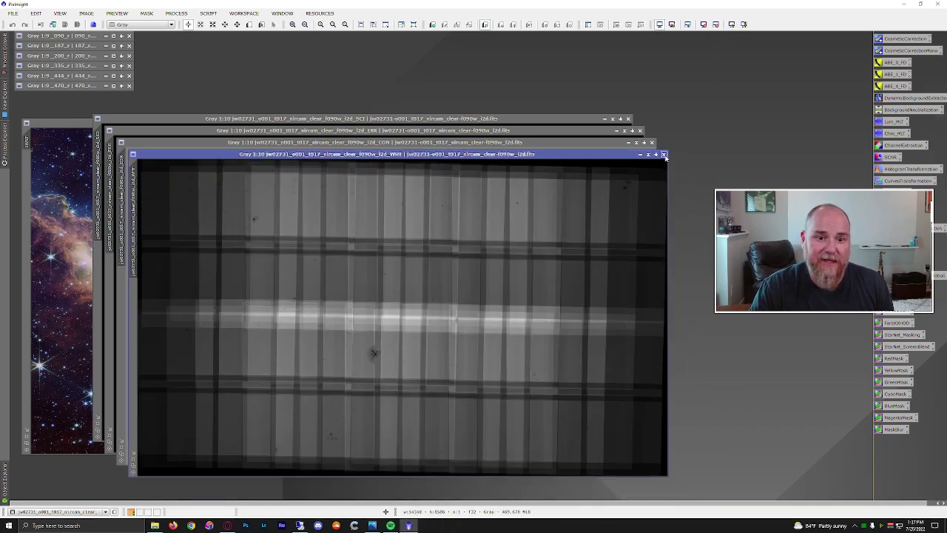
pyautogui.click(664, 154)
pyautogui.click(652, 142)
pyautogui.click(640, 131)
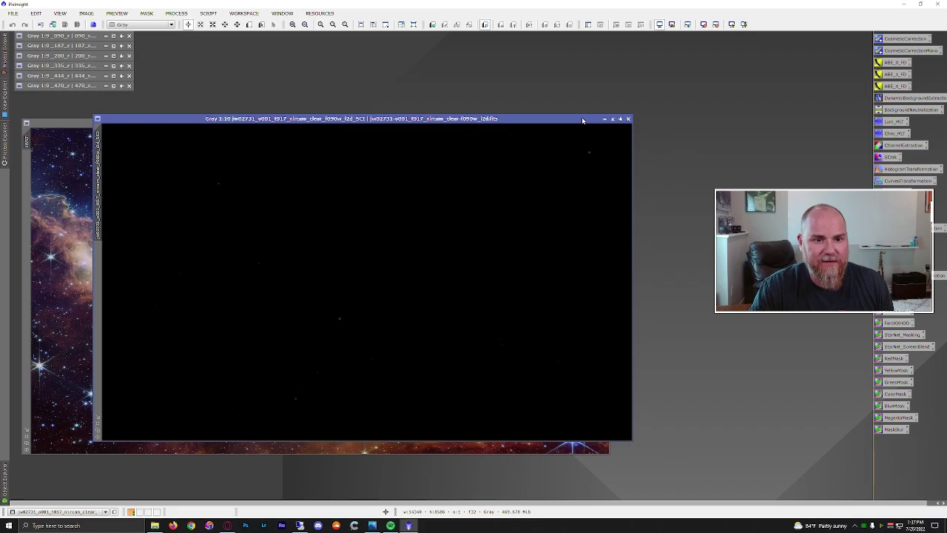
pyautogui.click(732, 25)
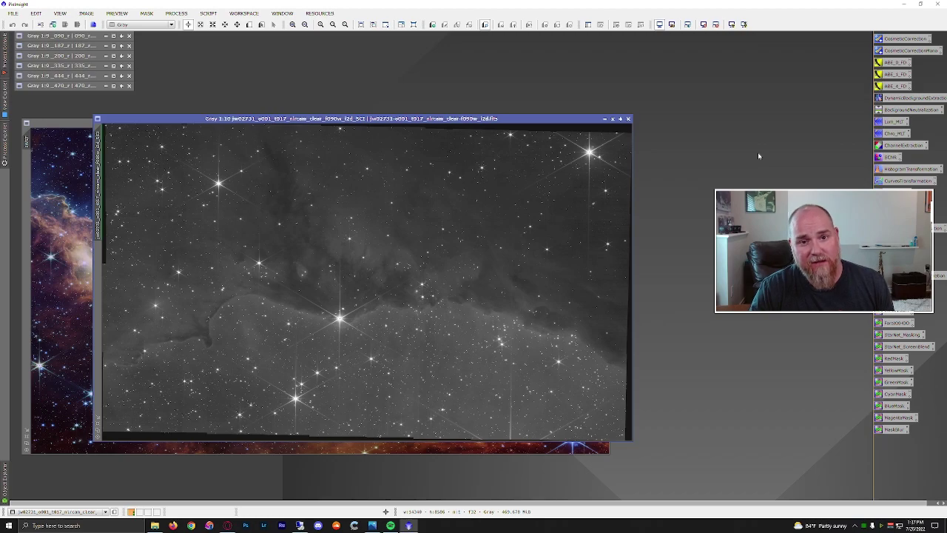
pyautogui.press('alt')
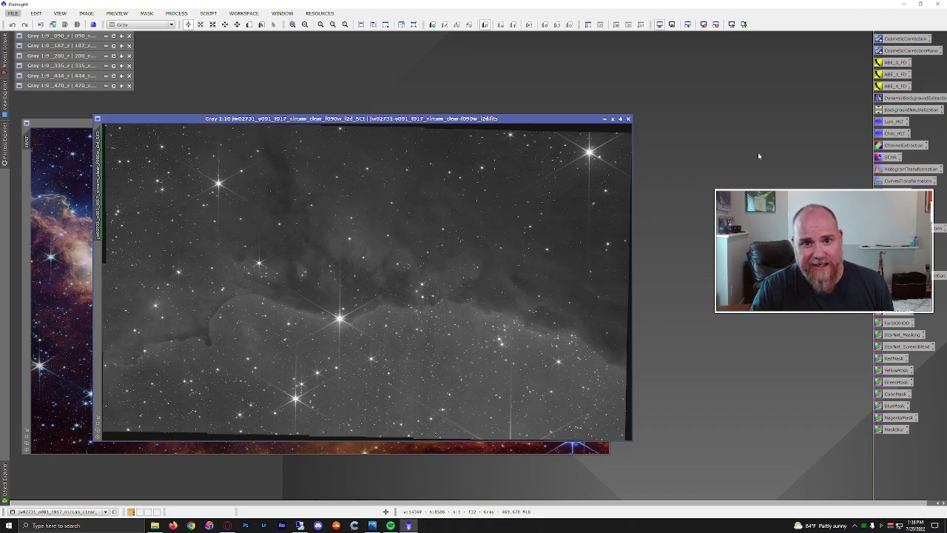
# Step: Close the F090W SCI and colour RGB reference images, then go to Script > BE_Scripts
pyautogui.click(629, 118)
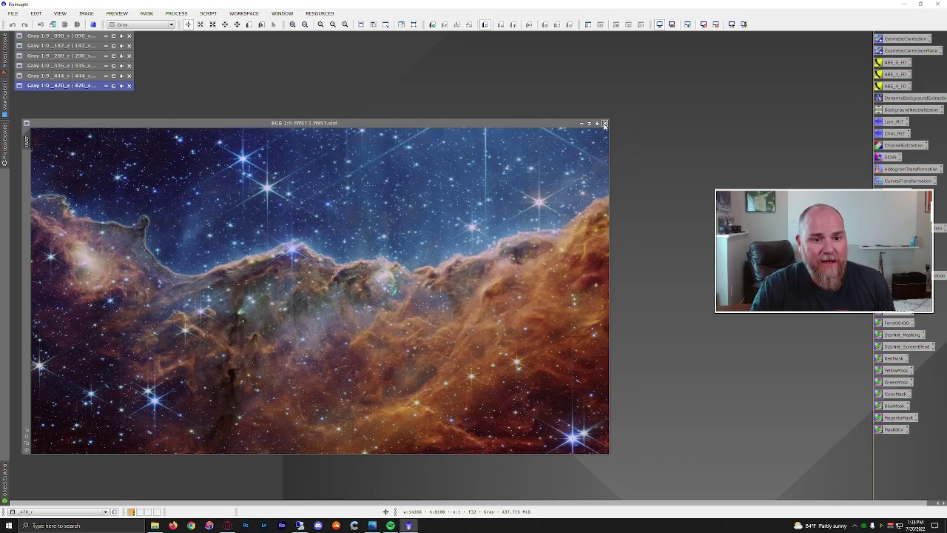
pyautogui.click(604, 123)
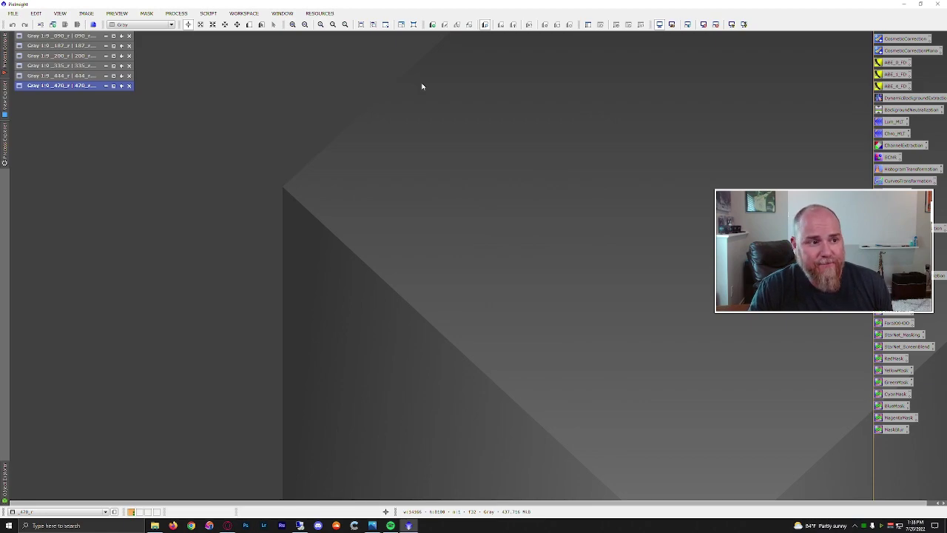
pyautogui.click(211, 14)
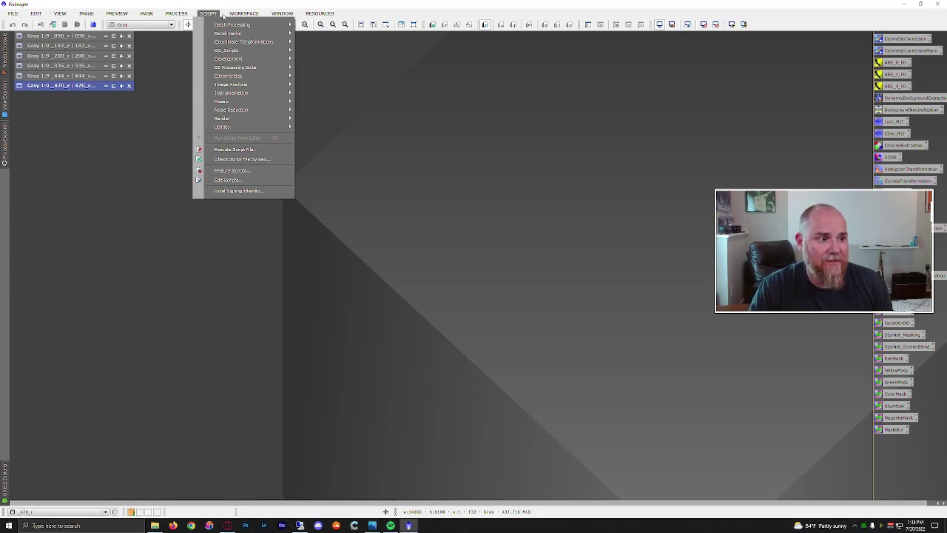
pyautogui.moveTo(210, 51)
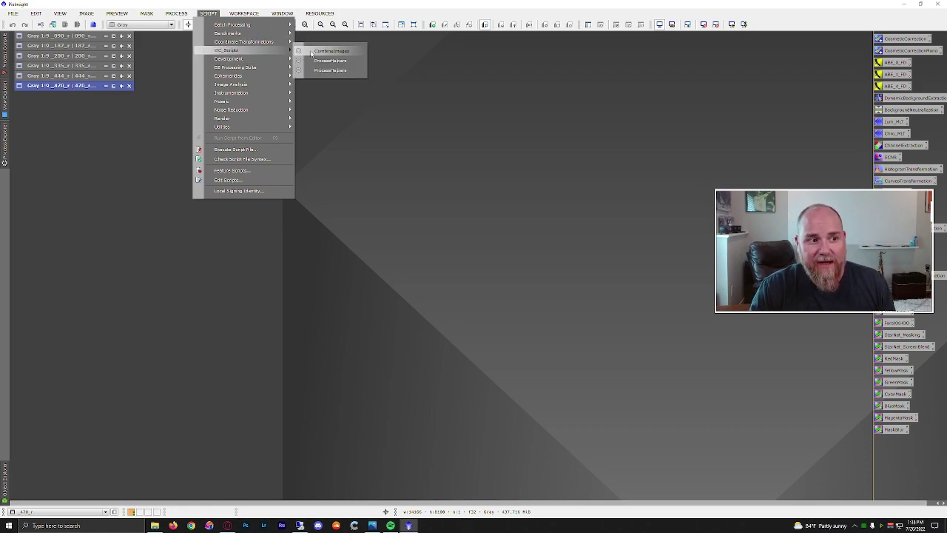
# Step: Launch CombineImages, moving its dialog to the top left and enlarging it
pyautogui.click(317, 52)
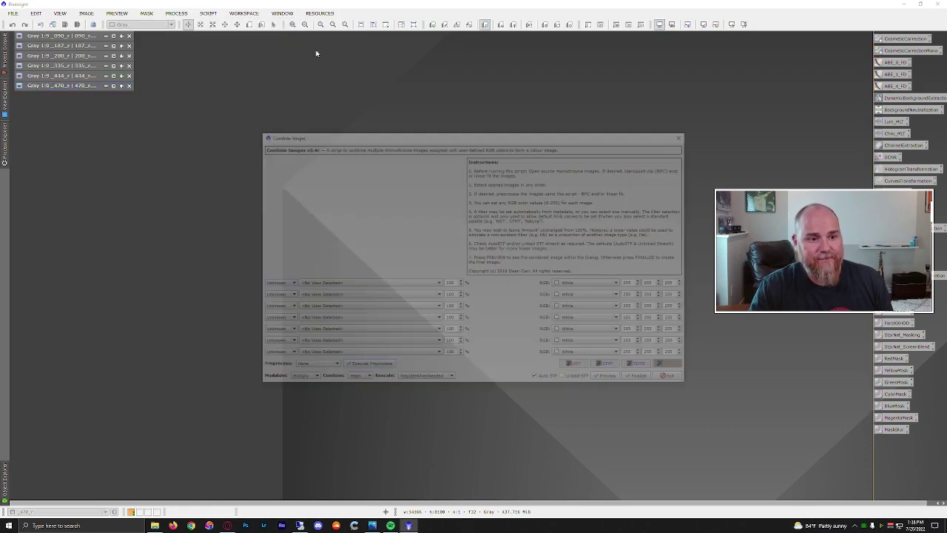
pyautogui.moveTo(484, 130); pyautogui.dragTo(265, 65)
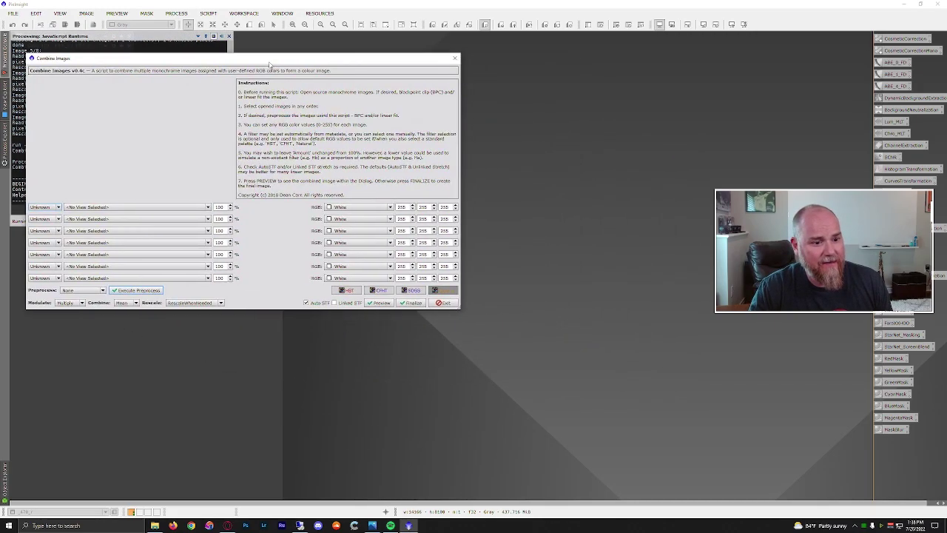
pyautogui.moveTo(459, 315); pyautogui.dragTo(515, 346)
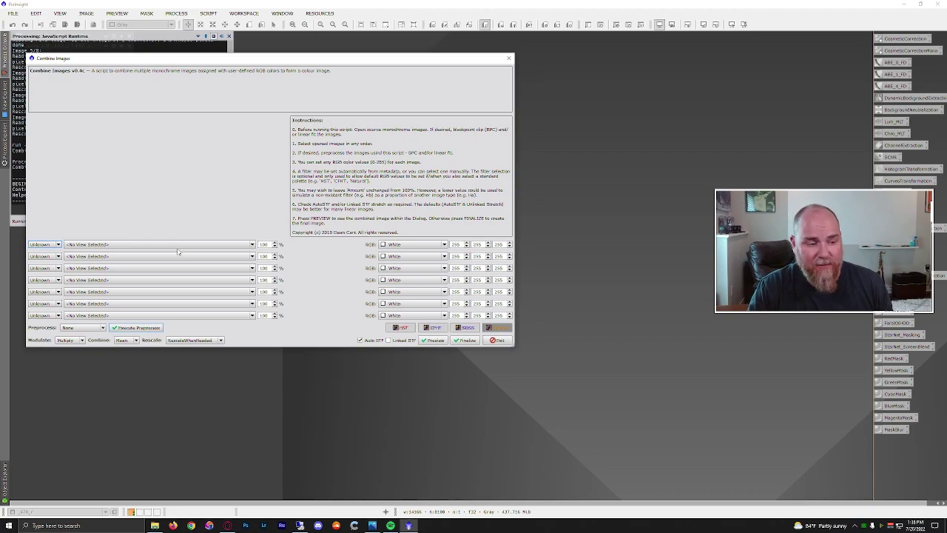
# Step: Assign _090_r to the first row and _187_r to the second row
pyautogui.click(251, 245)
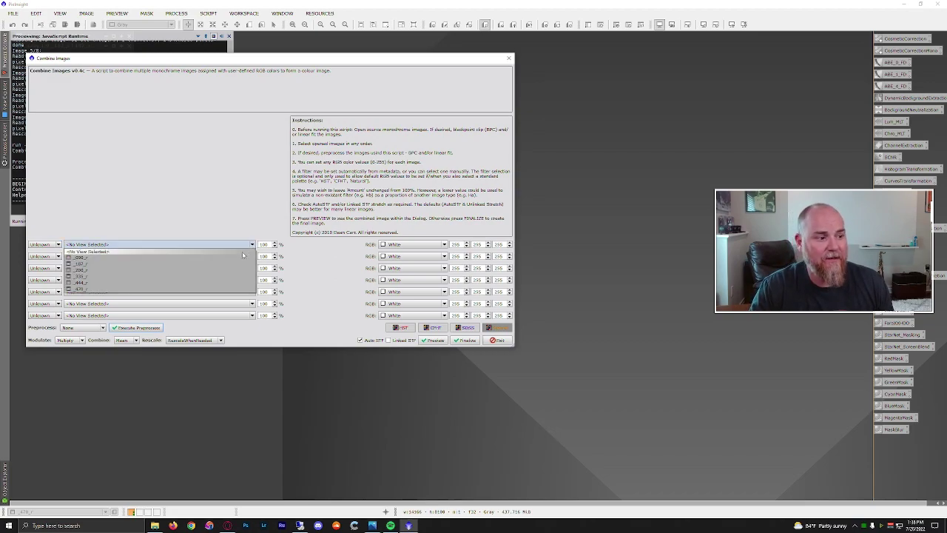
pyautogui.click(241, 257)
pyautogui.click(241, 258)
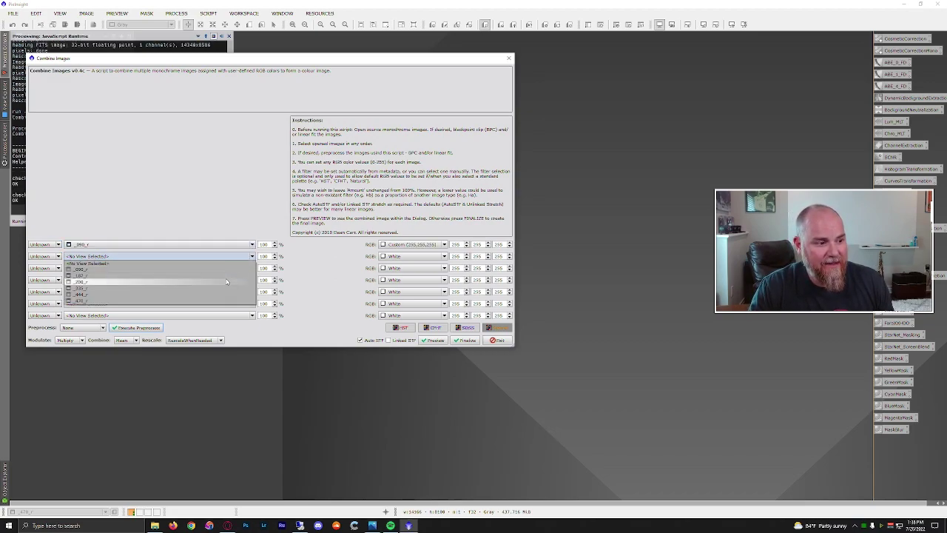
pyautogui.click(226, 281)
pyautogui.click(228, 256)
pyautogui.click(228, 276)
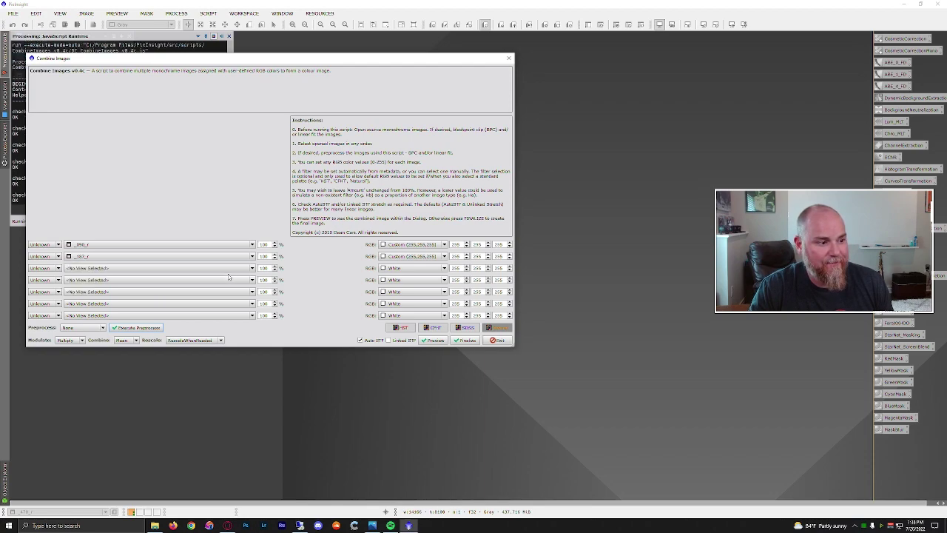
# Step: Assign _200_r, _335_r, _444_r and _470_r to the remaining four rows
pyautogui.click(228, 269)
pyautogui.click(227, 288)
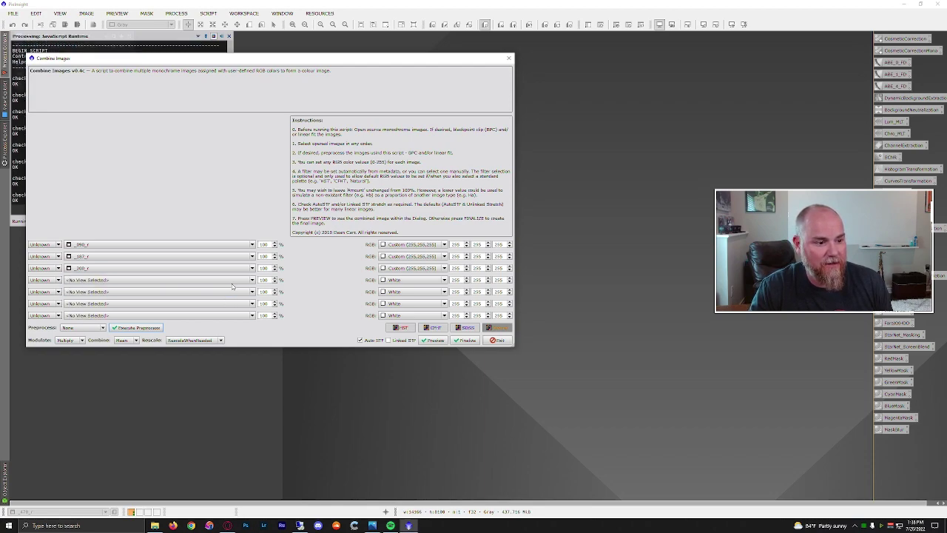
pyautogui.click(232, 282)
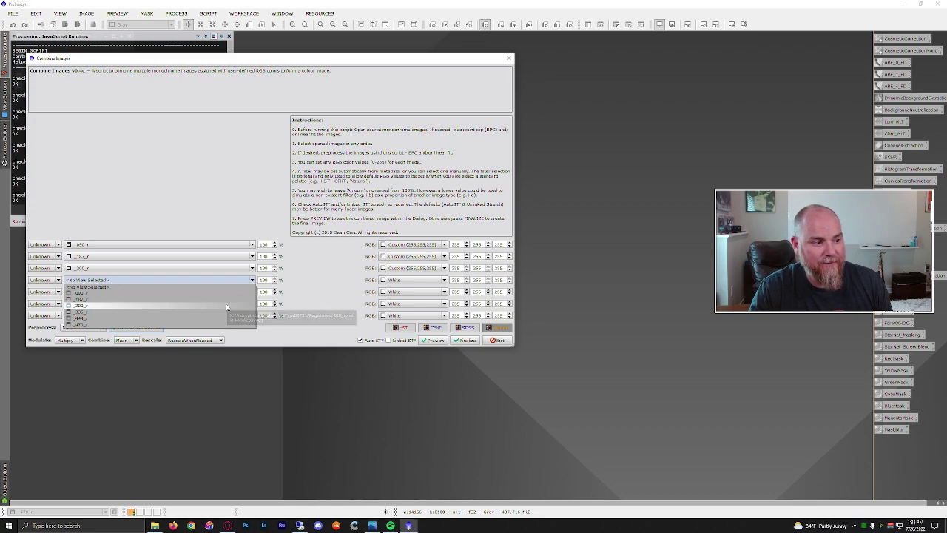
pyautogui.click(226, 312)
pyautogui.click(247, 293)
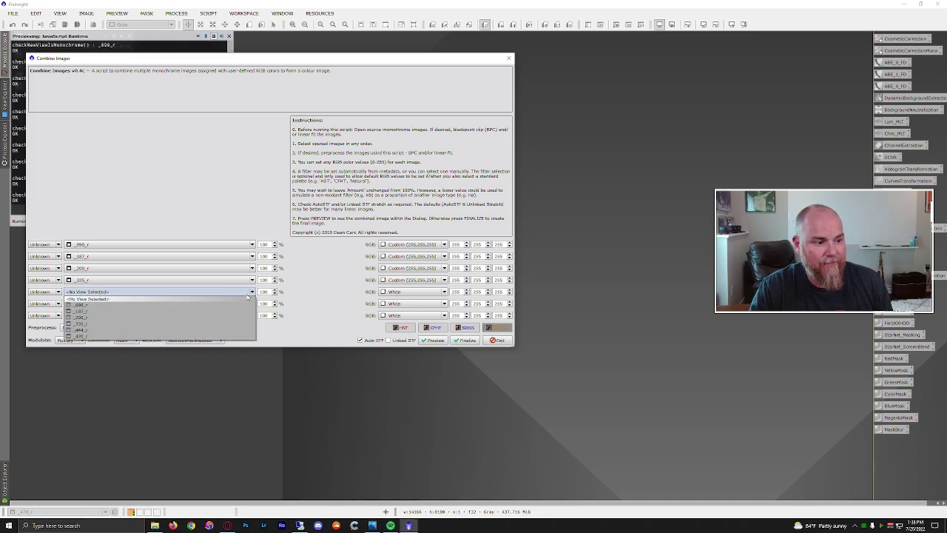
pyautogui.click(229, 329)
pyautogui.click(233, 304)
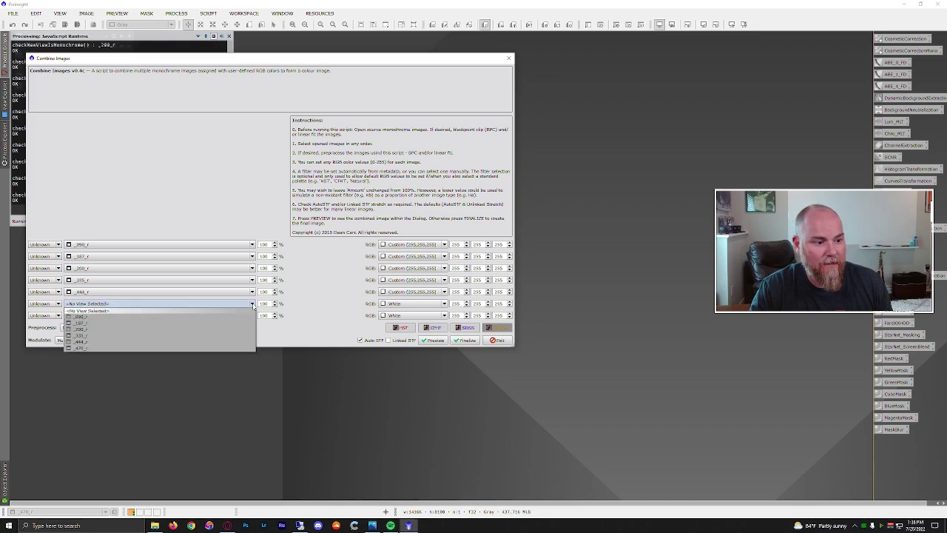
pyautogui.click(230, 347)
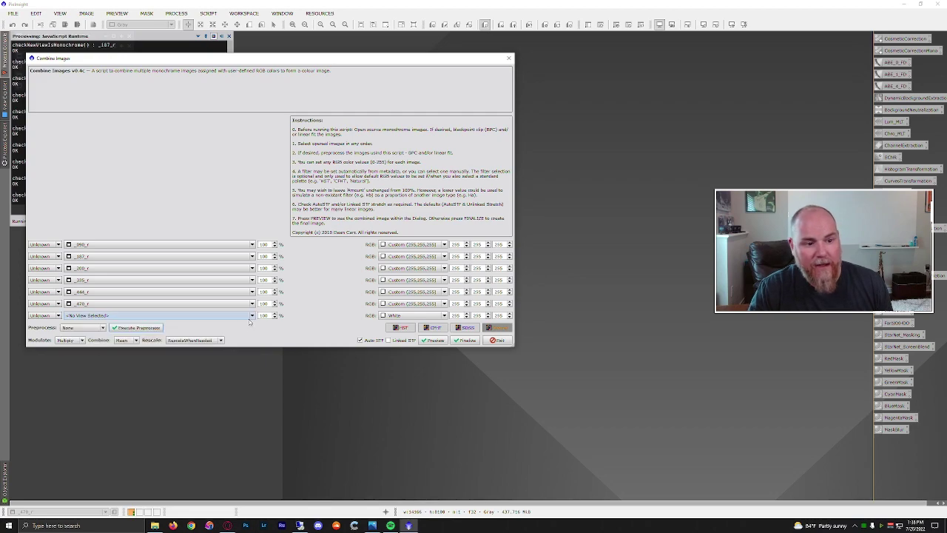
pyautogui.click(429, 244)
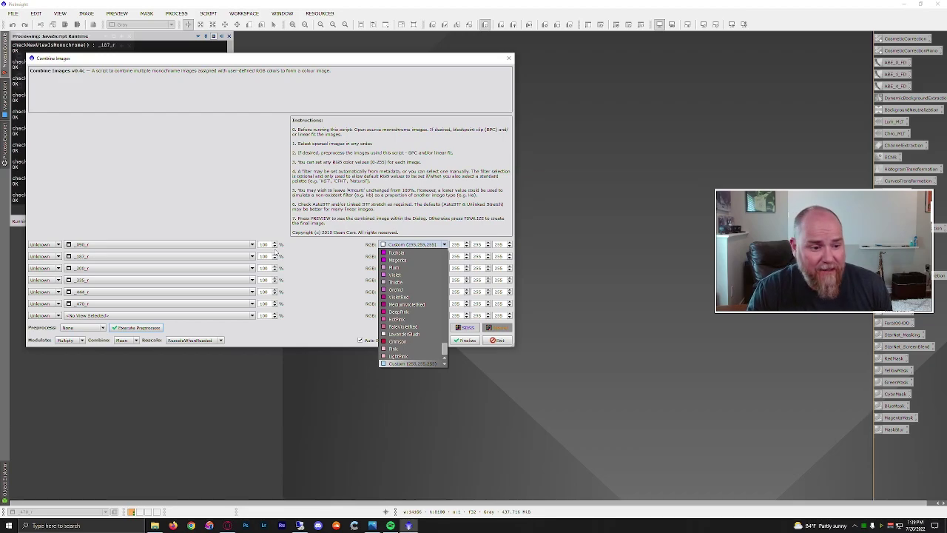
# Step: Show the Carina Nebula PNG reference tab, then move the browser off to the right
pyautogui.click(227, 525)
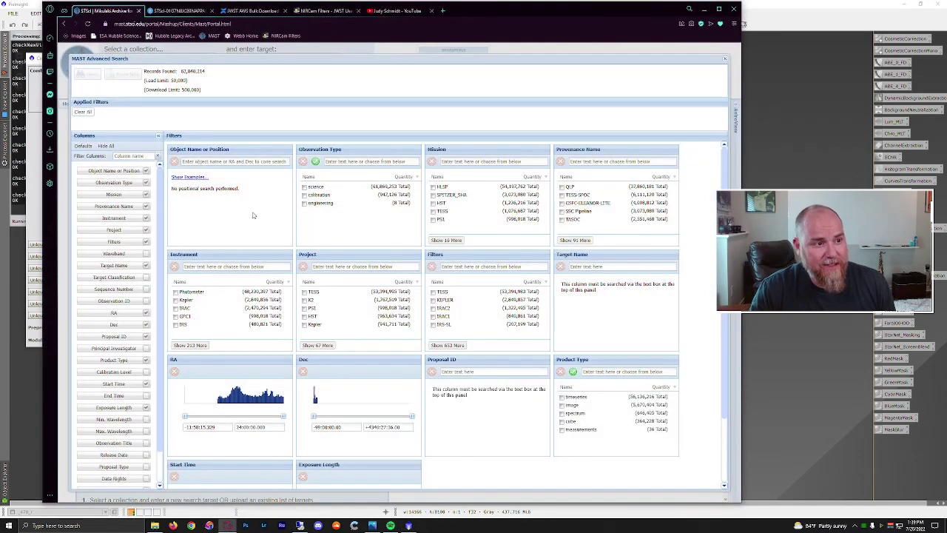
pyautogui.click(178, 10)
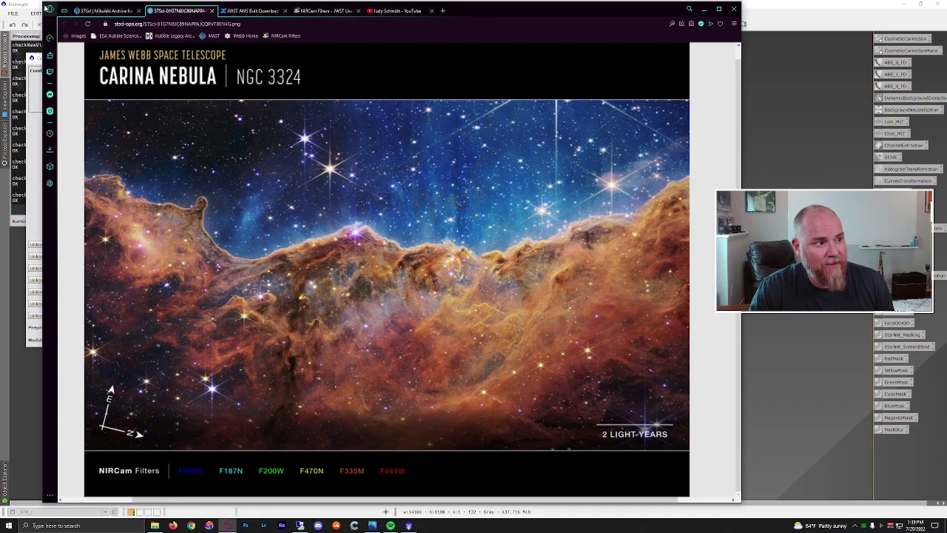
pyautogui.moveTo(45, 7); pyautogui.dragTo(946, 52)
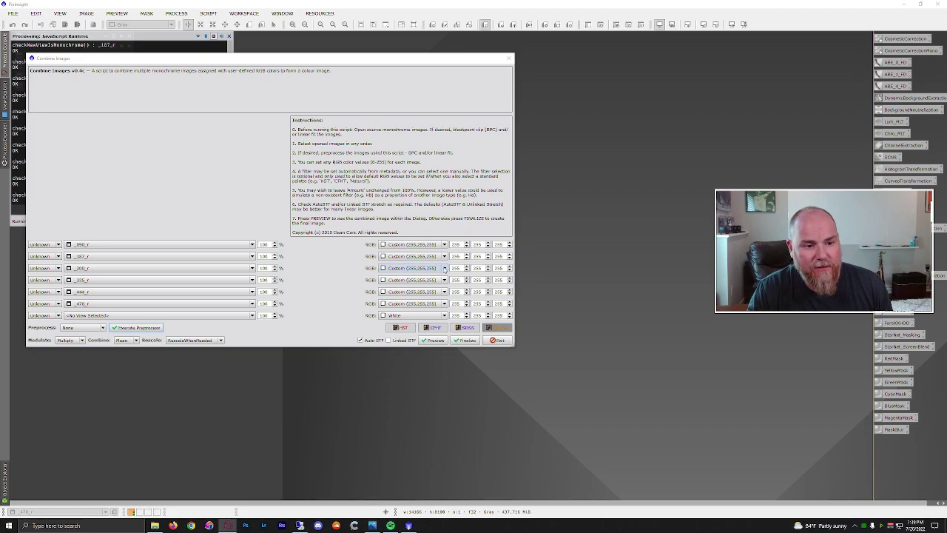
# Step: Colour _090_r Blue, _187_r Cyan and _200_r Green
pyautogui.click(444, 244)
pyautogui.scroll(10, 416, 303)
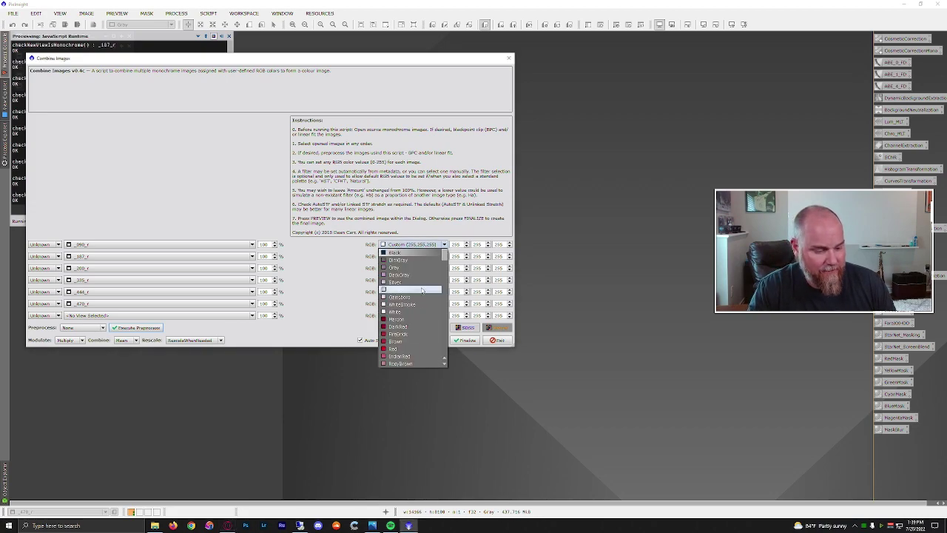
pyautogui.scroll(-12, 415, 305)
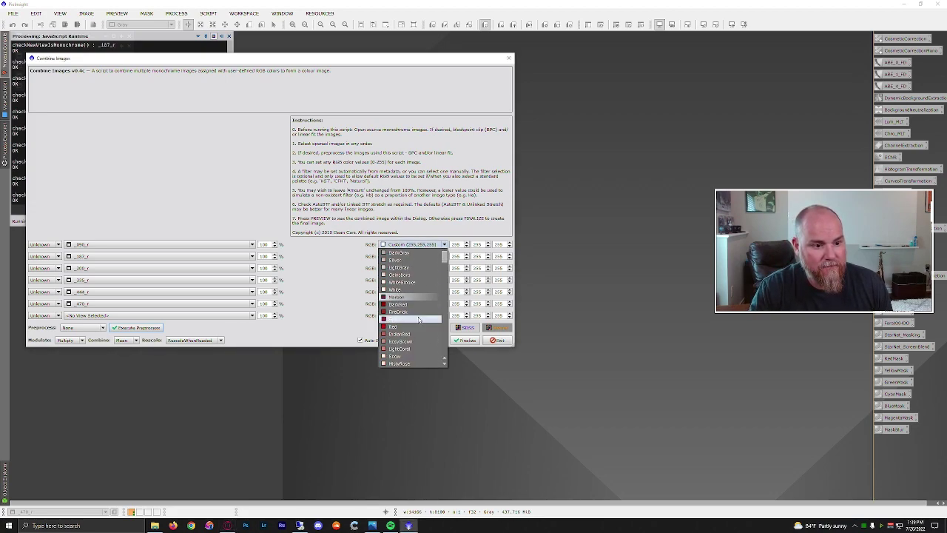
pyautogui.scroll(-8, 418, 319)
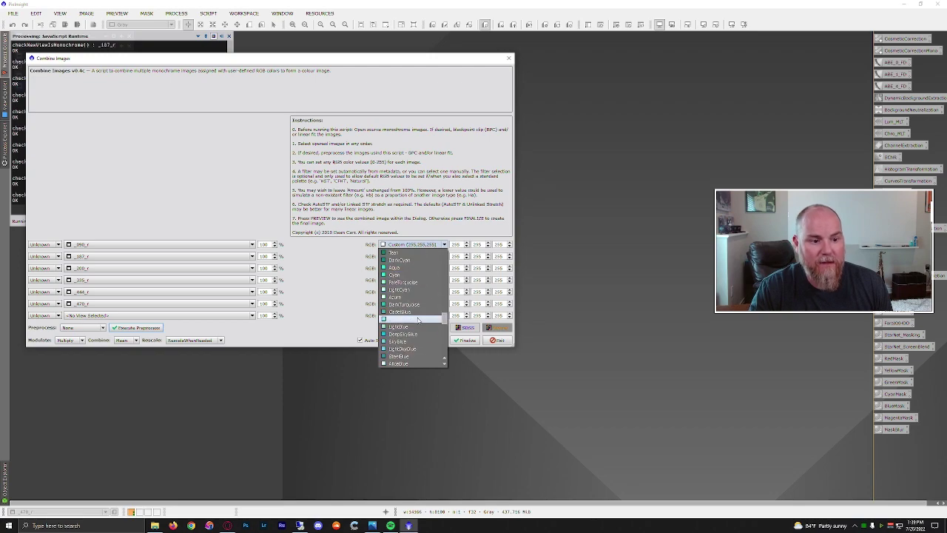
pyautogui.scroll(-3, 418, 319)
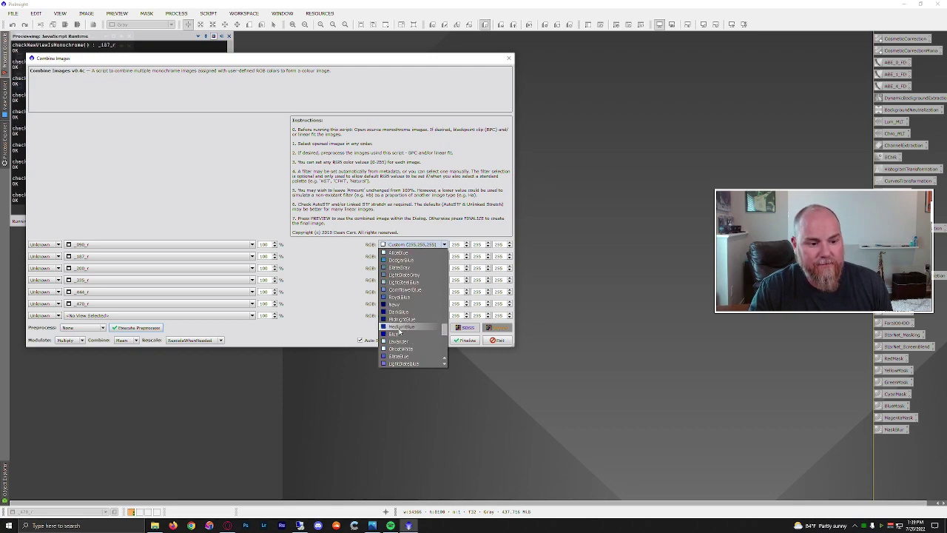
pyautogui.click(417, 330)
pyautogui.click(444, 256)
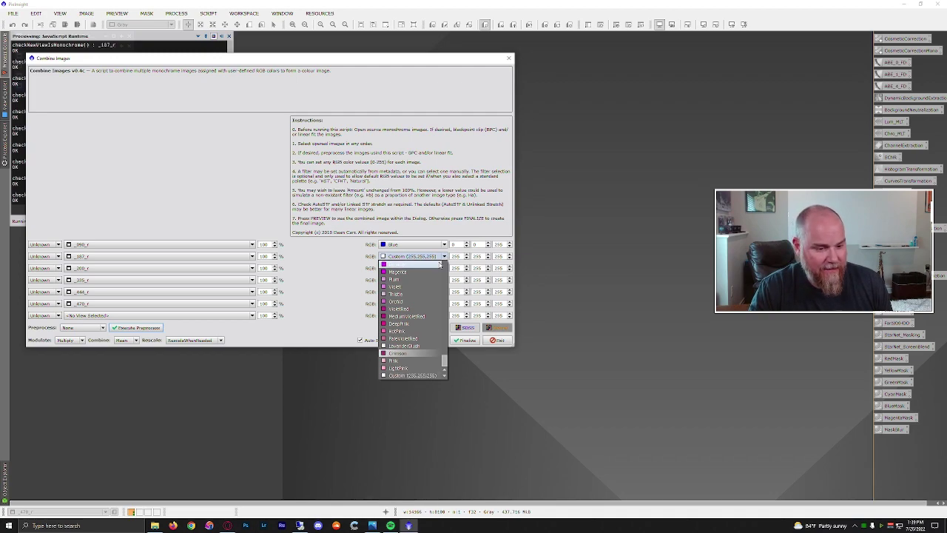
pyautogui.scroll(3, 428, 290)
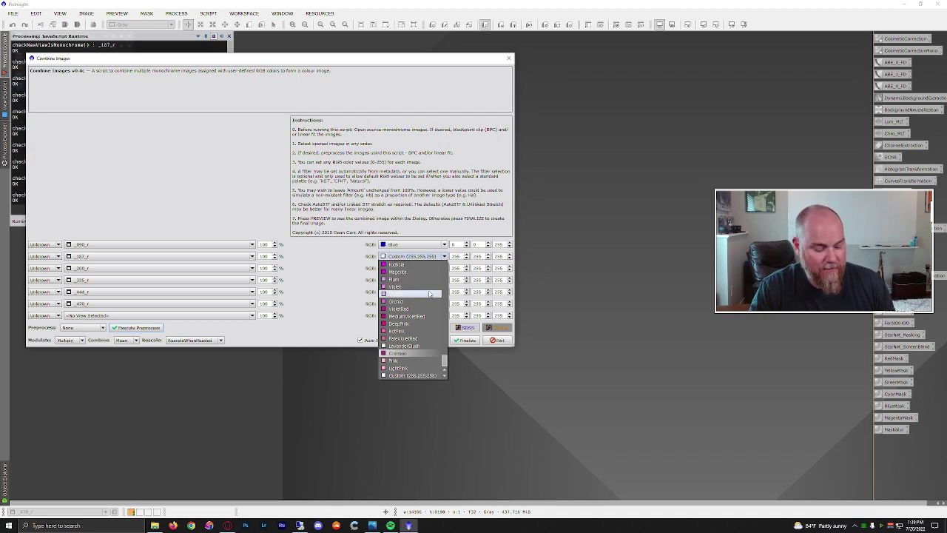
pyautogui.click(416, 272)
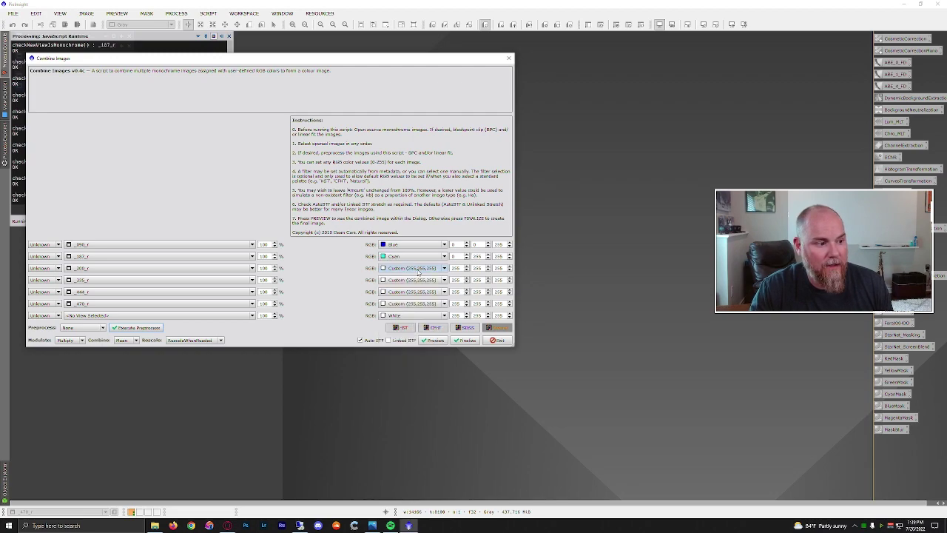
pyautogui.click(444, 270)
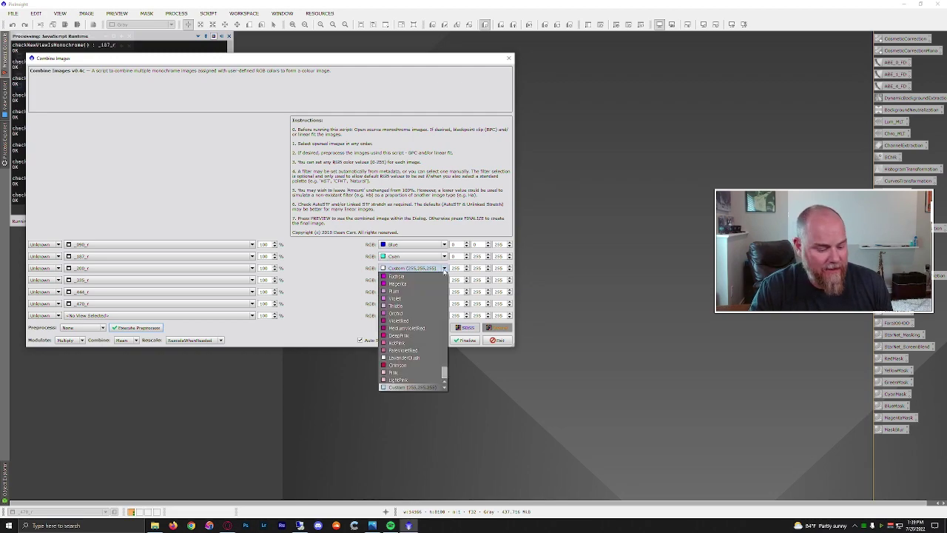
pyautogui.scroll(-10, 423, 327)
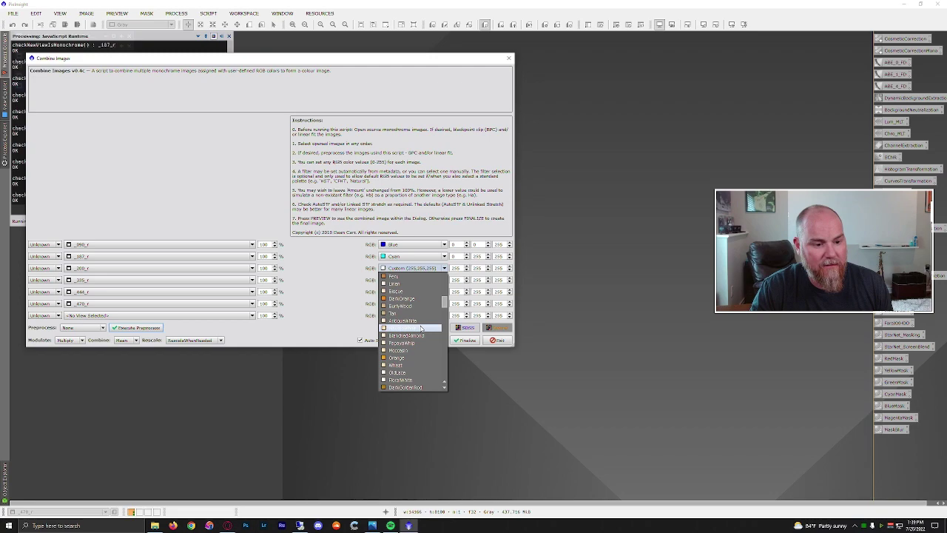
pyautogui.click(398, 298)
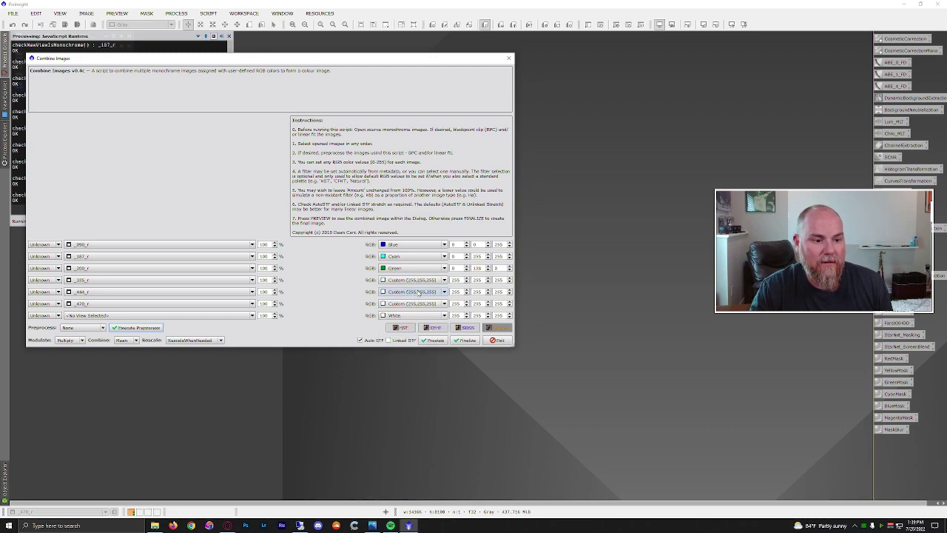
# Step: Colour _335_r Orange, _444_r Red and _470_r Yellow, then preview the combination
pyautogui.click(445, 280)
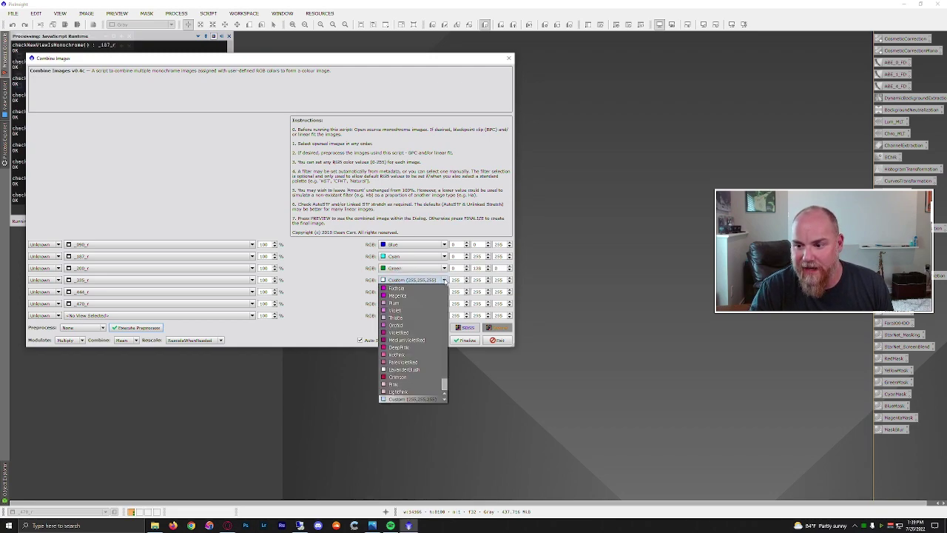
pyautogui.scroll(10, 411, 347)
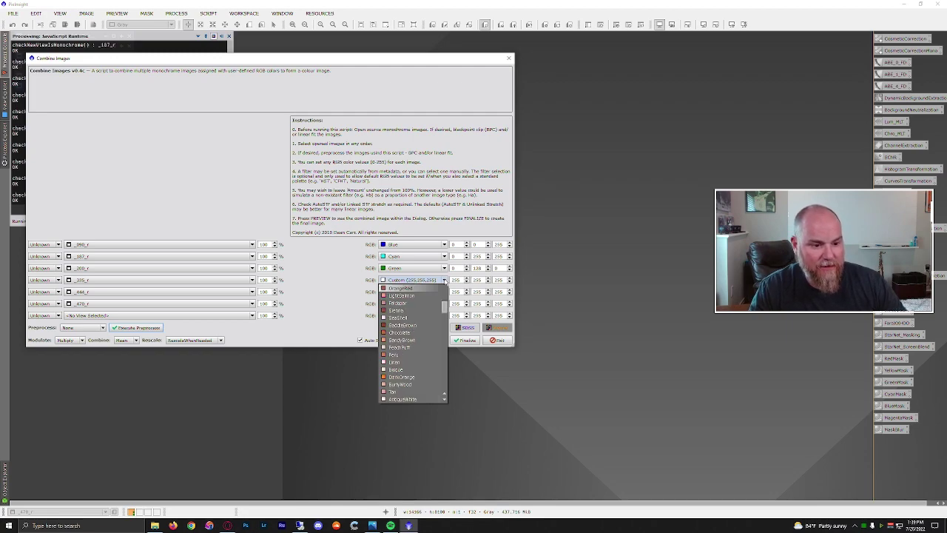
pyautogui.click(410, 379)
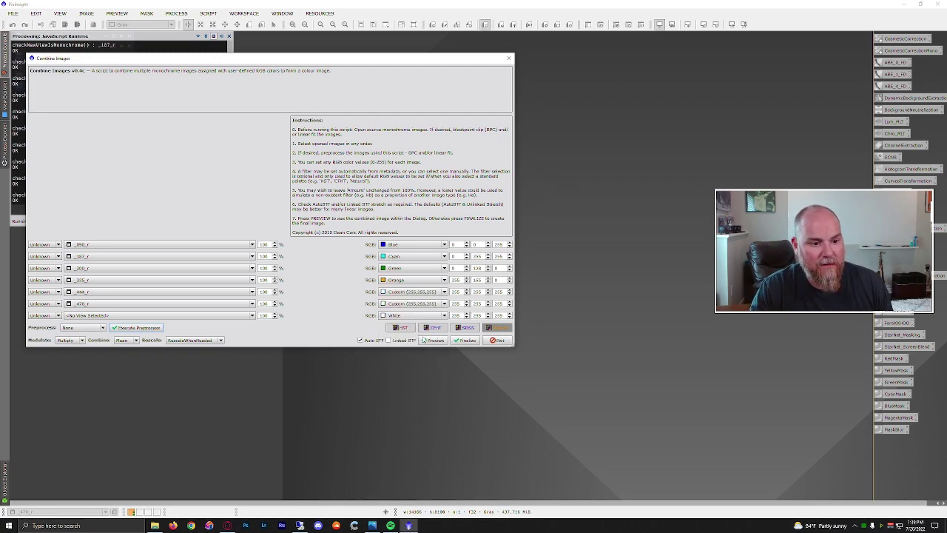
pyautogui.click(442, 291)
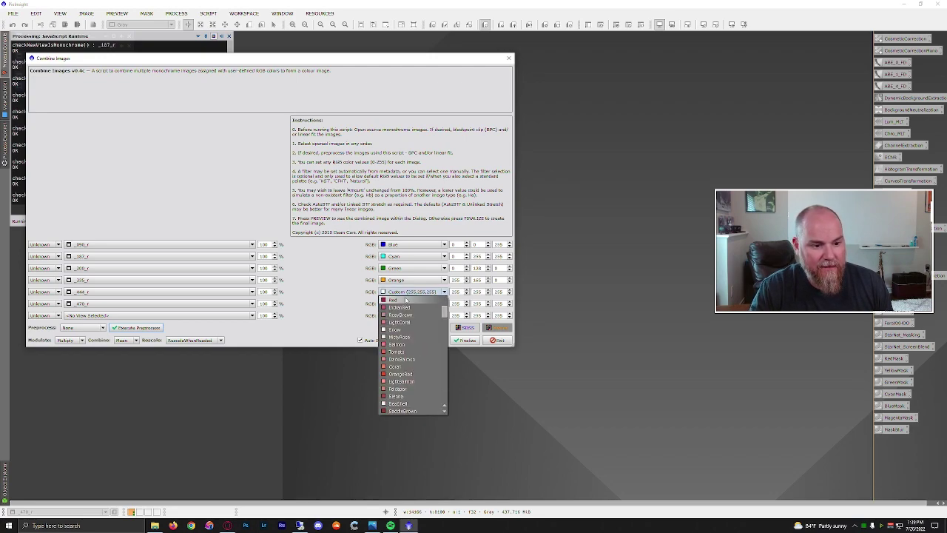
pyautogui.click(406, 299)
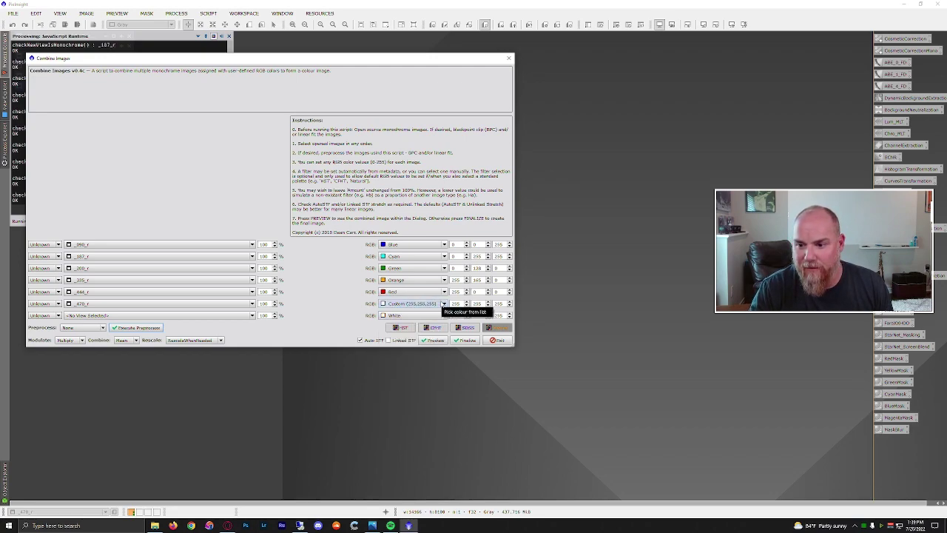
pyautogui.click(443, 304)
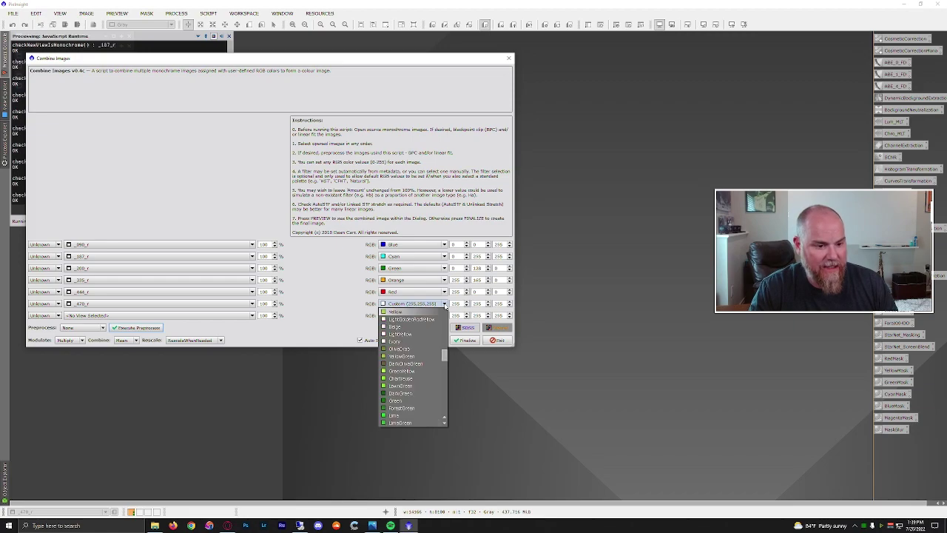
pyautogui.click(431, 316)
pyautogui.click(434, 341)
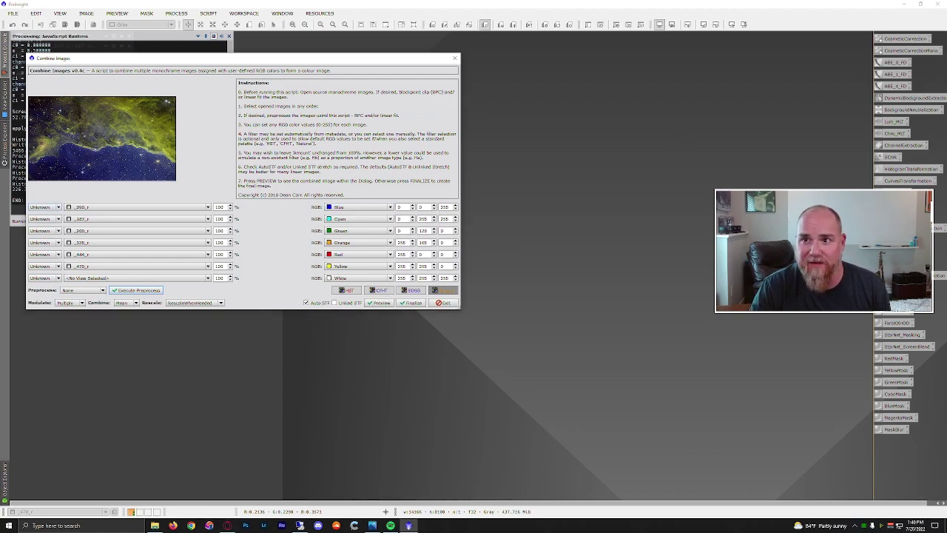
pyautogui.hotkey('alt', 'Tab')
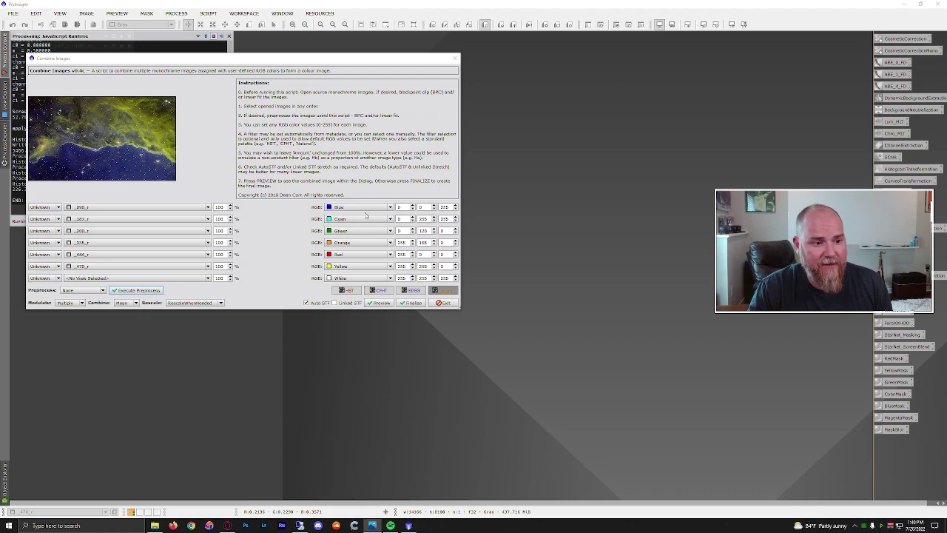
# Step: Recolour the second filter Yellow, the third Cyan and the fourth Red
pyautogui.click(391, 219)
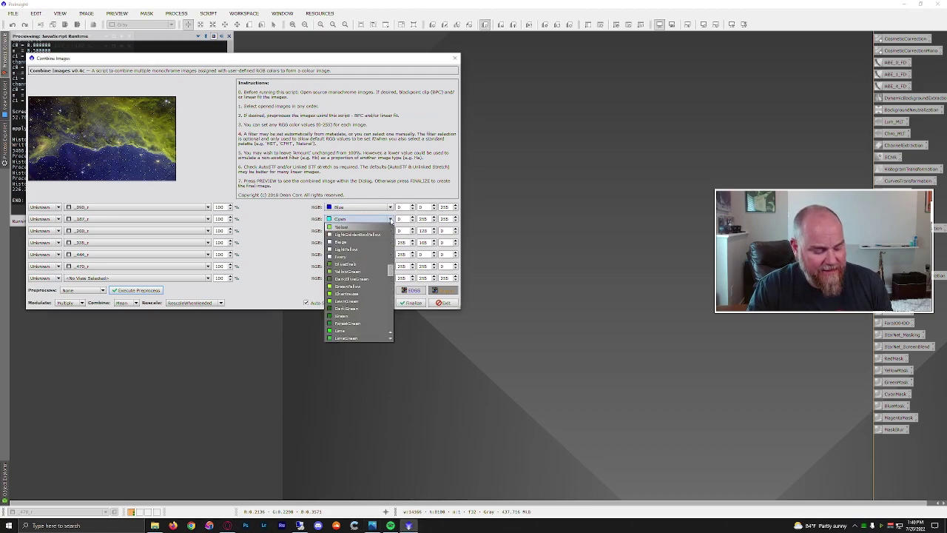
pyautogui.click(372, 232)
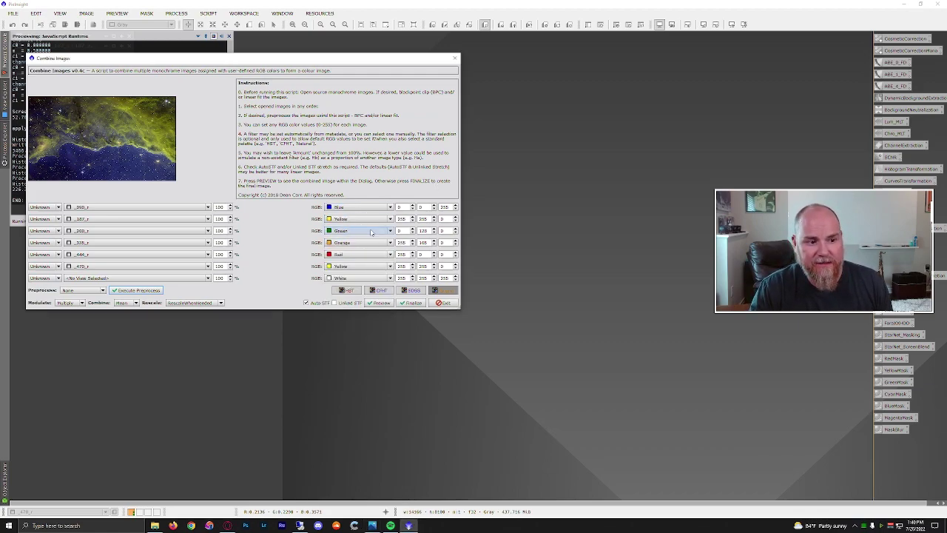
pyautogui.click(390, 231)
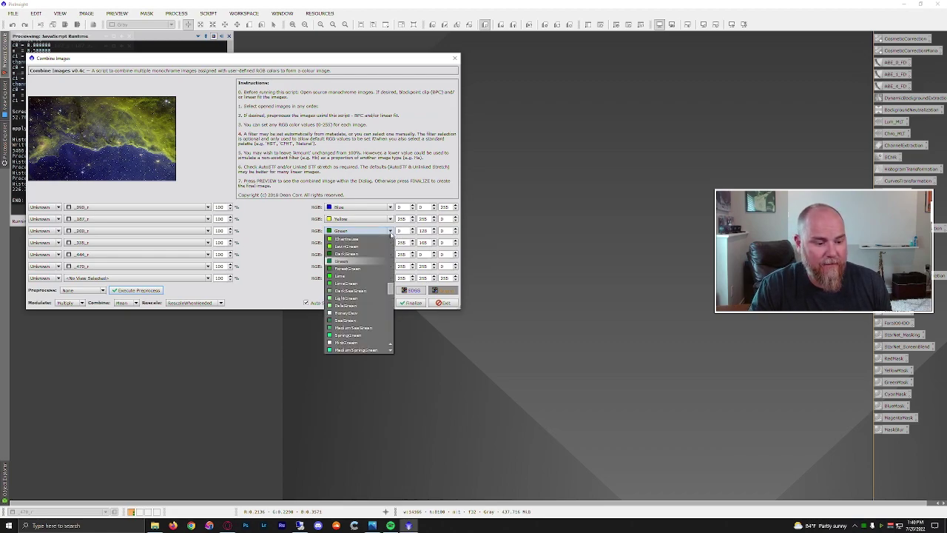
pyautogui.scroll(-5, 348, 304)
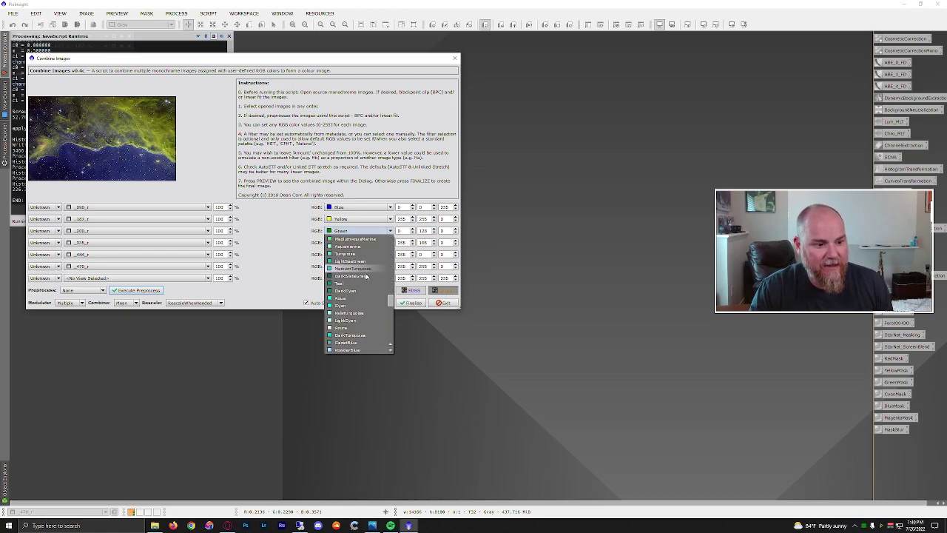
pyautogui.click(346, 305)
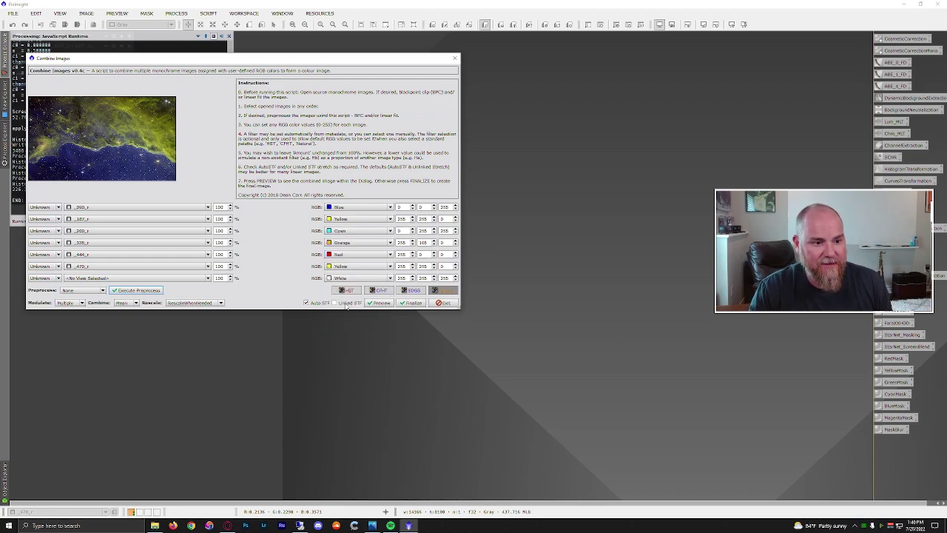
pyautogui.click(390, 242)
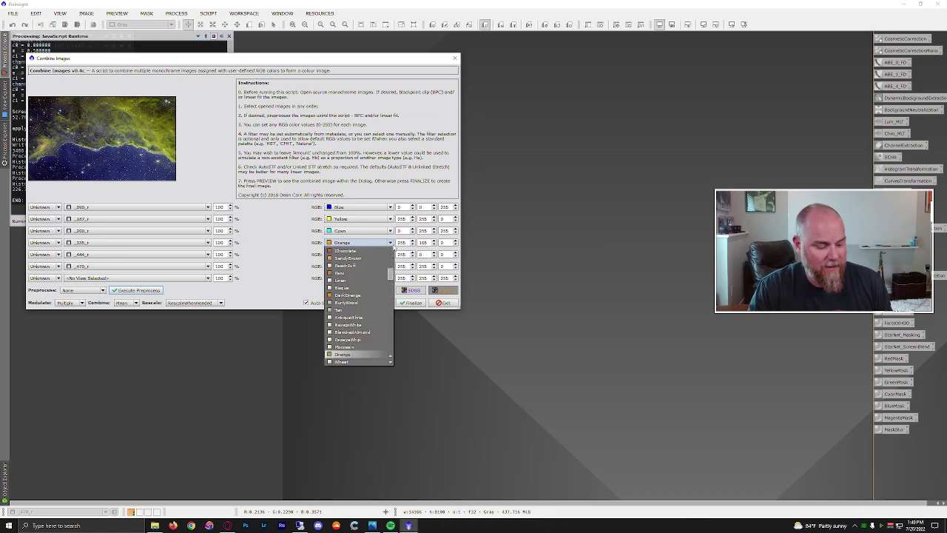
pyautogui.scroll(5, 368, 252)
pyautogui.click(366, 250)
# Step: Recolour the fifth filter Orange and the sixth Green
pyautogui.click(390, 254)
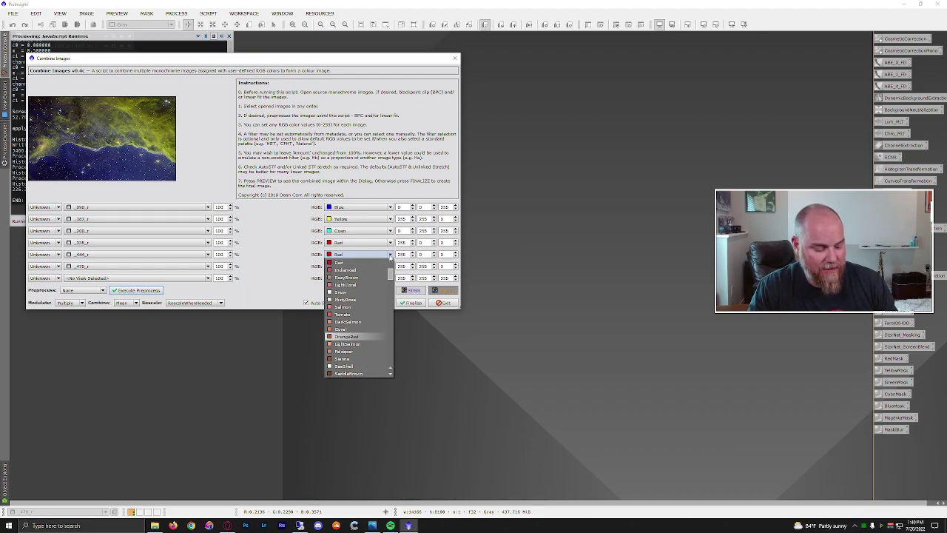
pyautogui.scroll(-20, 352, 333)
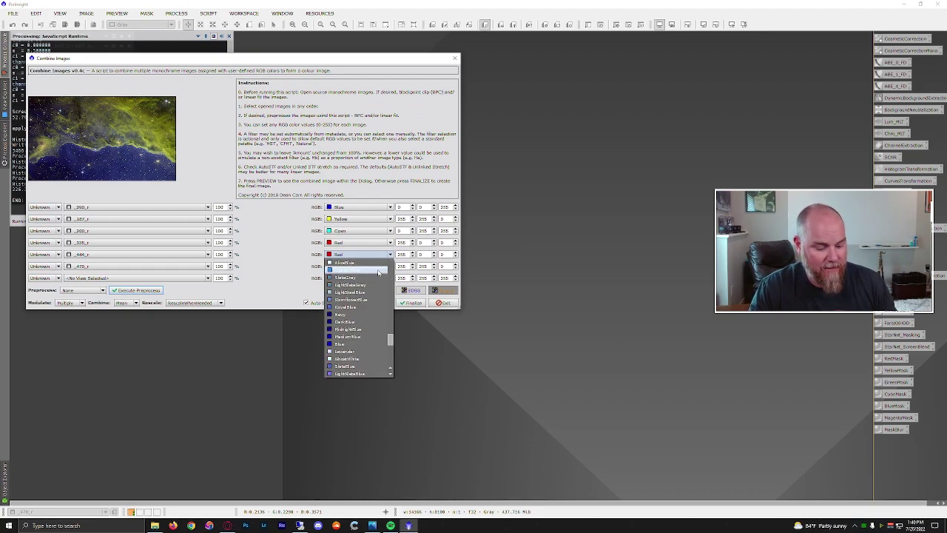
pyautogui.scroll(-5, 378, 273)
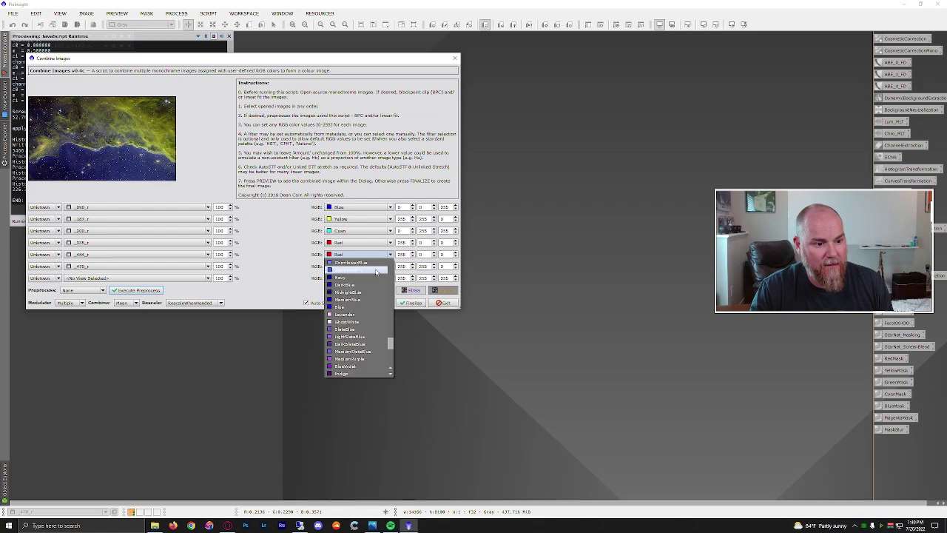
pyautogui.scroll(10, 376, 272)
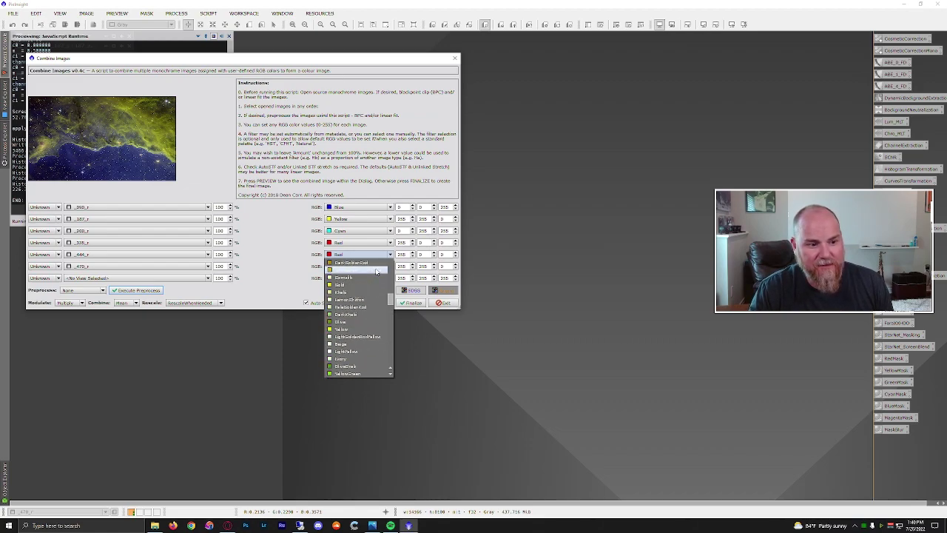
pyautogui.scroll(2, 375, 296)
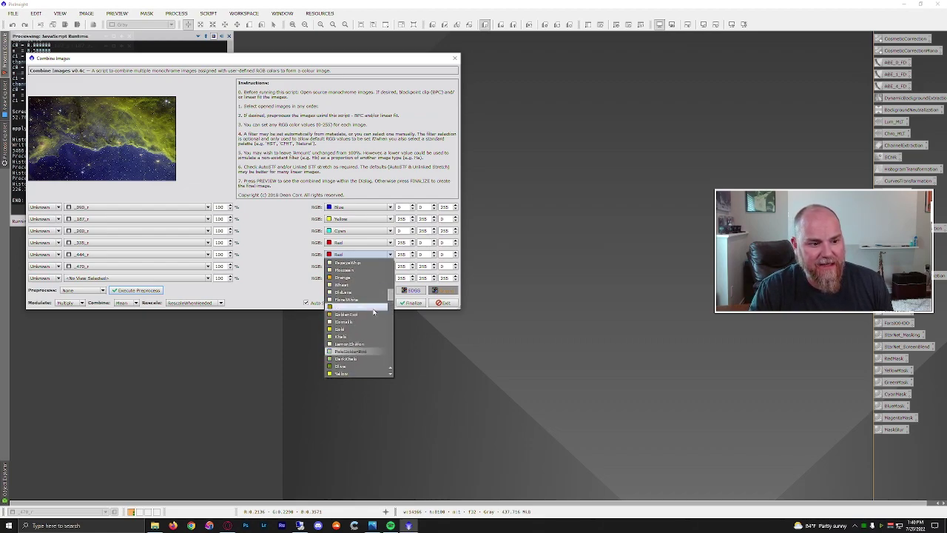
pyautogui.click(365, 278)
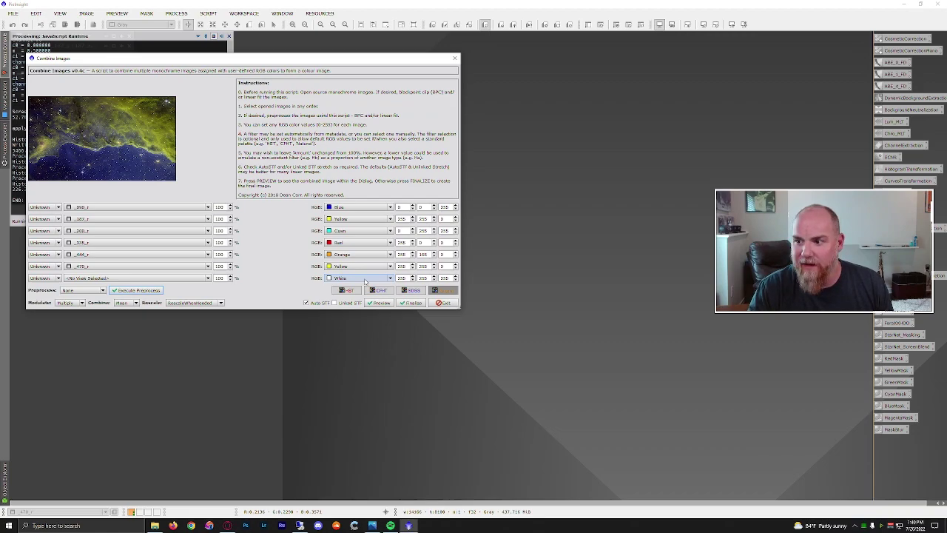
pyautogui.click(391, 267)
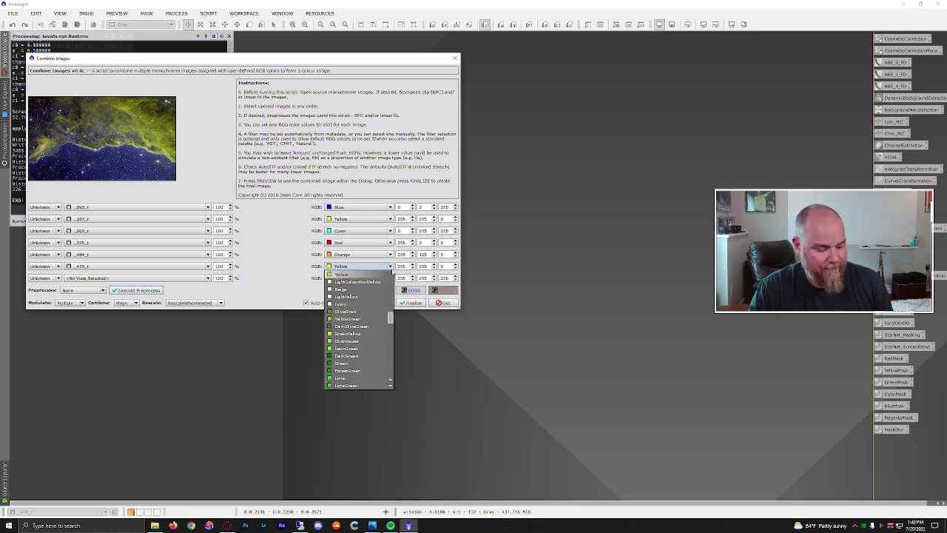
pyautogui.scroll(-1, 367, 330)
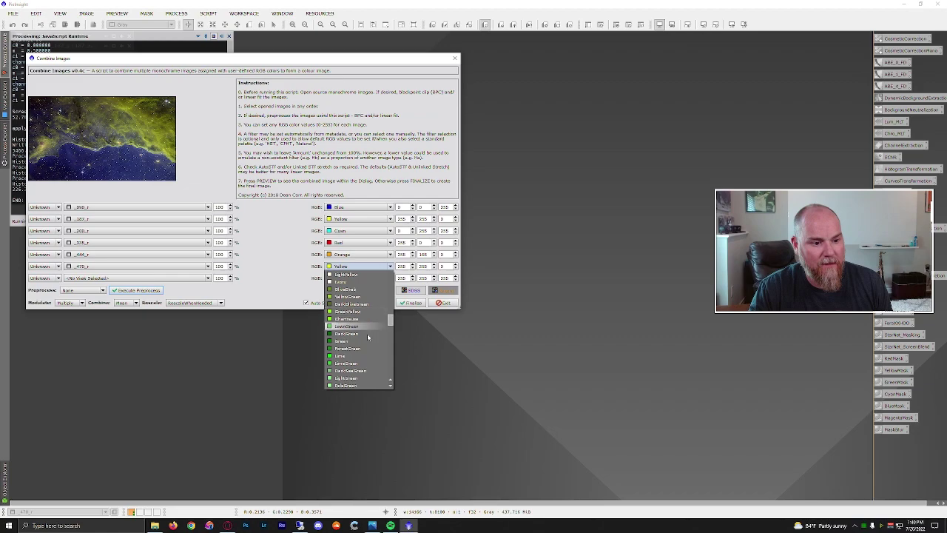
pyautogui.scroll(-2, 363, 364)
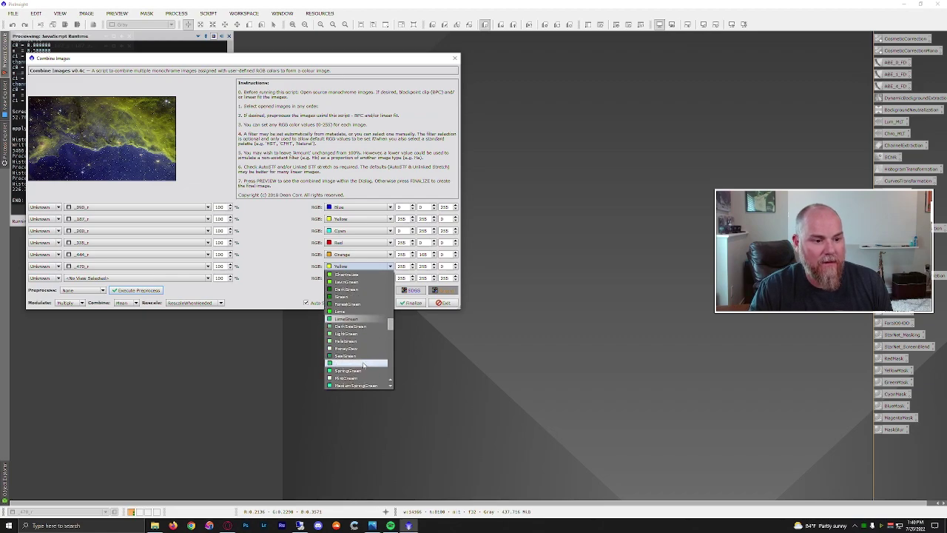
pyautogui.click(346, 297)
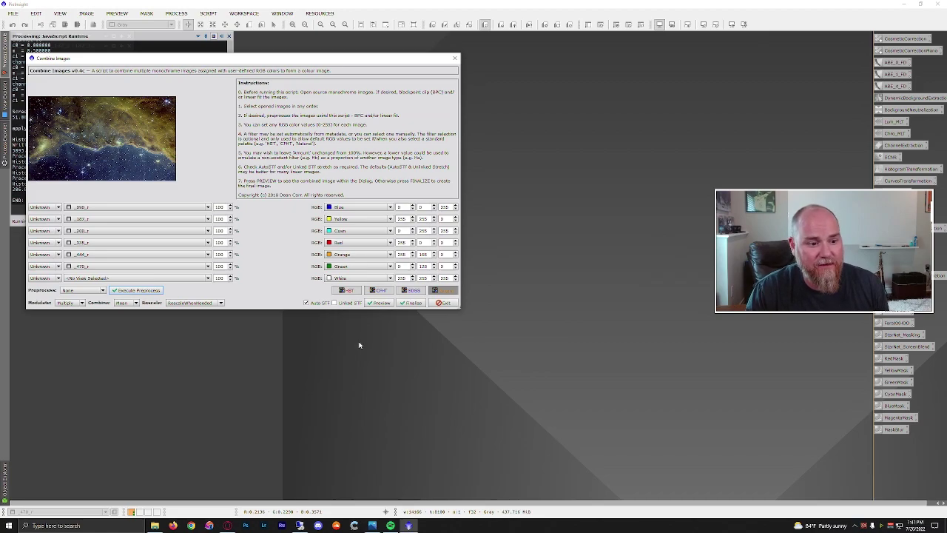
# Step: Finalize Combine Images to create the full-size FINAL_IMAGE colour composite of the Carina Nebula
pyautogui.click(408, 303)
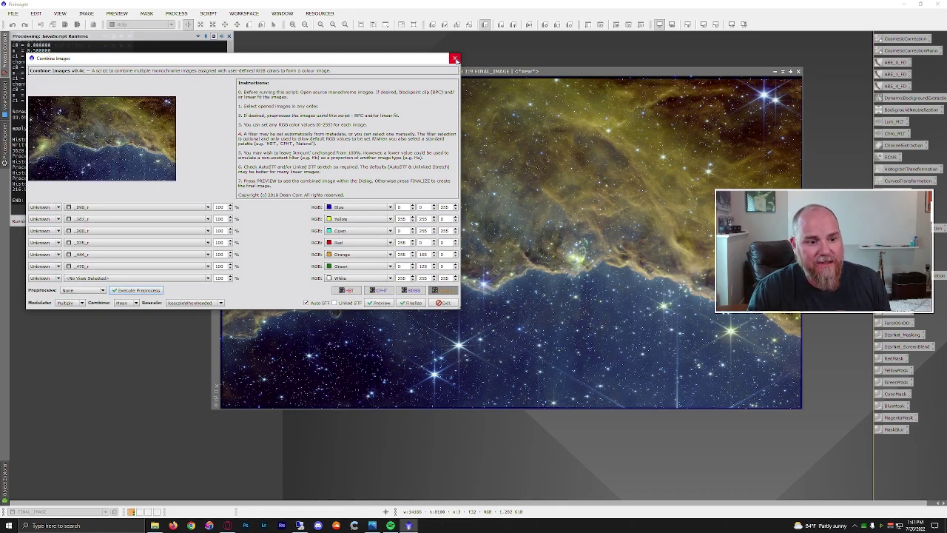
# Step: Exit the combining script and rotate FINAL_IMAGE 180° using FastRotation
pyautogui.click(444, 303)
pyautogui.moveTo(570, 72); pyautogui.dragTo(433, 71)
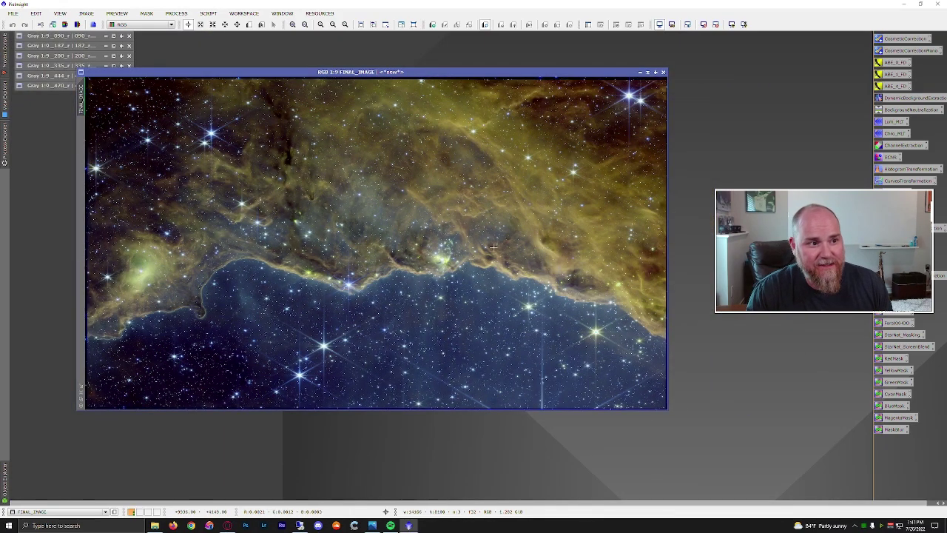
pyautogui.click(176, 13)
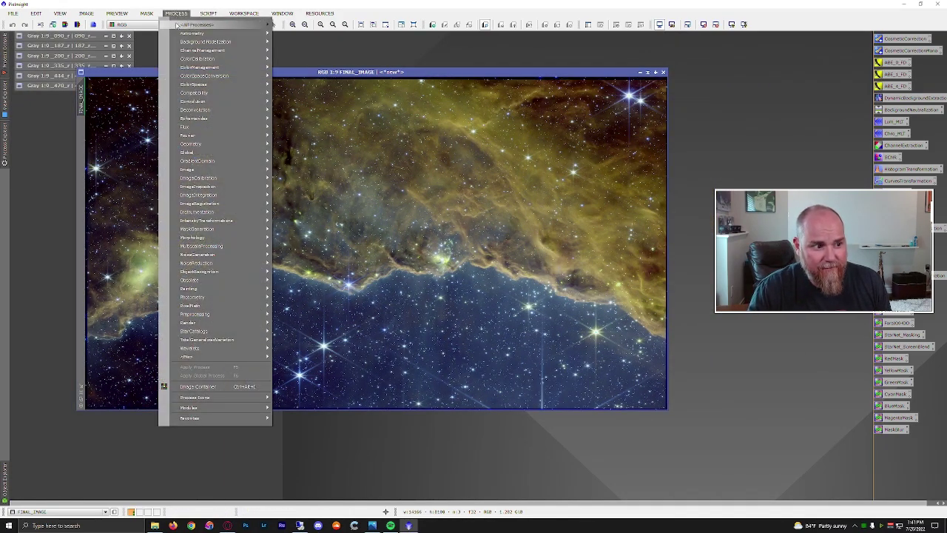
pyautogui.moveTo(177, 24)
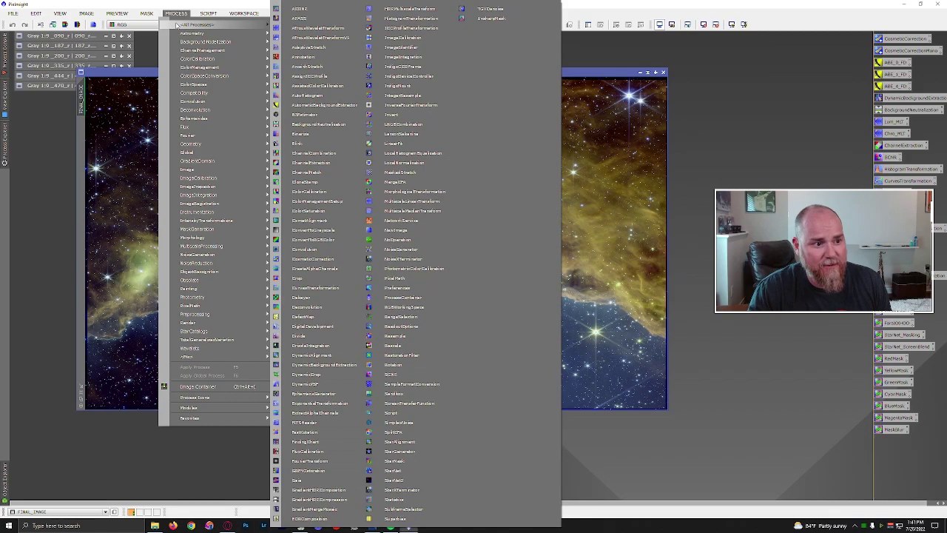
pyautogui.click(324, 432)
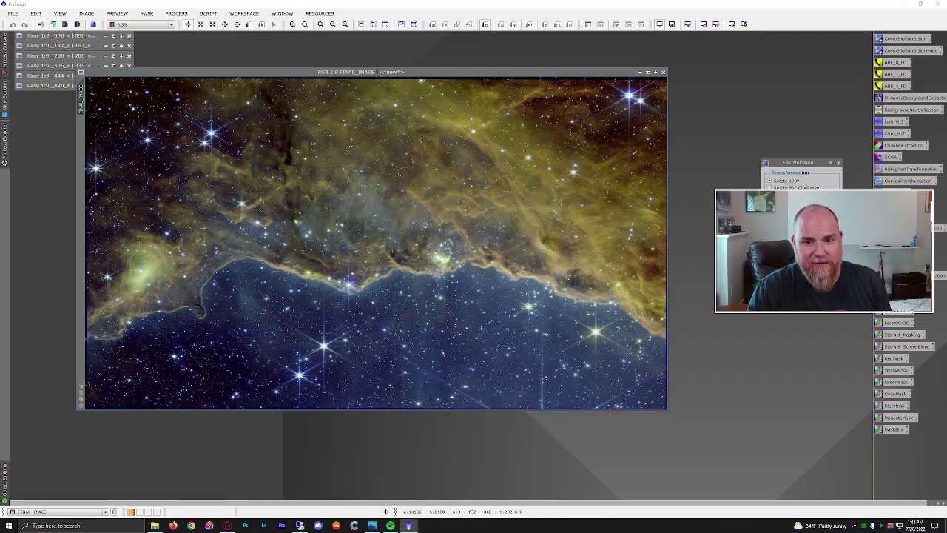
pyautogui.press('F5')
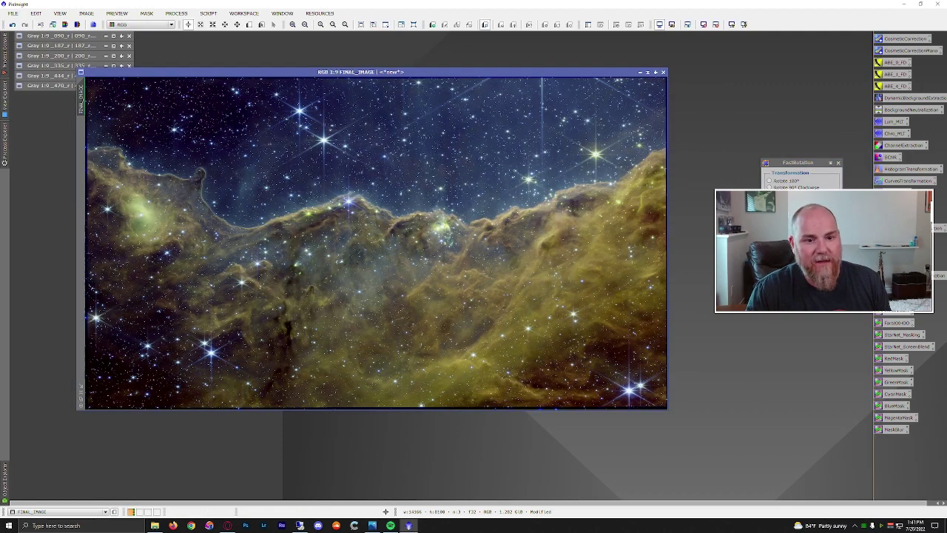
pyautogui.click(838, 162)
pyautogui.moveTo(553, 73); pyautogui.dragTo(512, 67)
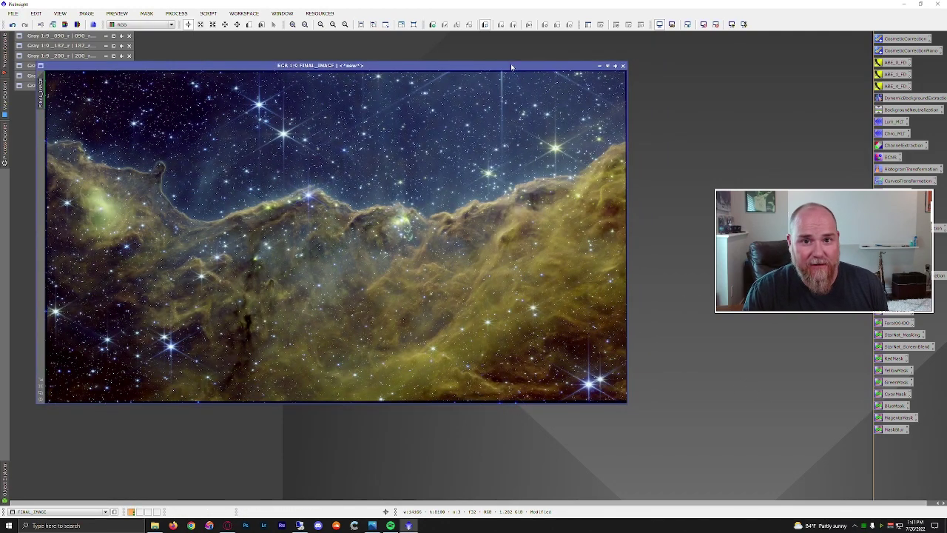